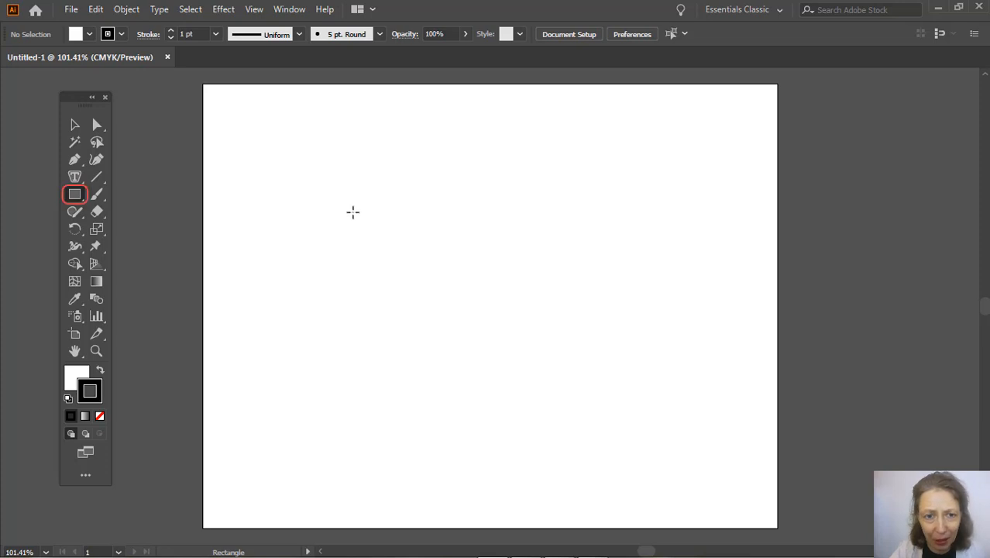
# - Draw a wide rectangle in the middle of the artboard, plus straight lines: vertical below it, horizontal above it and 45-degree diagonal inside
pyautogui.moveTo(346, 210)
pyautogui.mouseDown()
pyautogui.moveTo(678, 308)
pyautogui.moveTo(664, 295)
pyautogui.mouseUp()
pyautogui.click(96, 179)
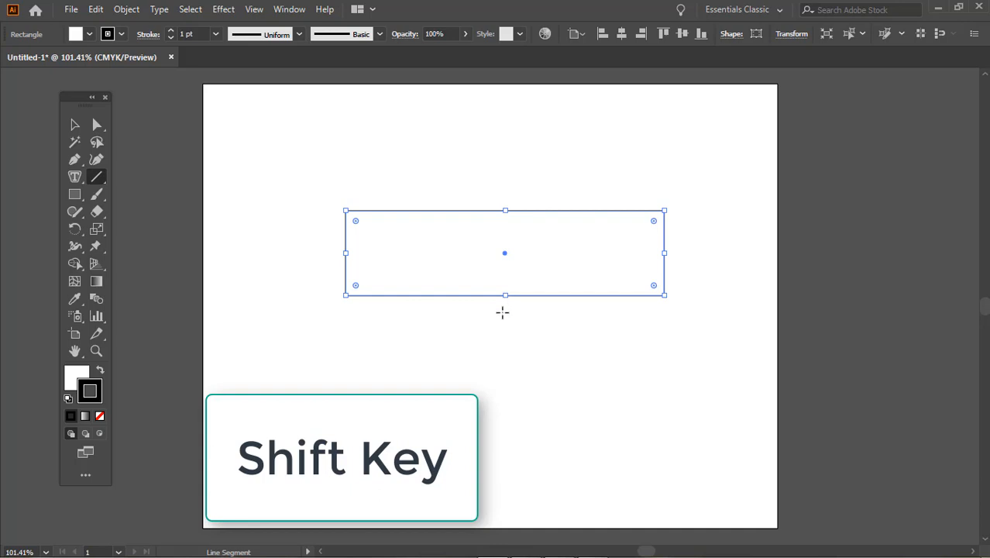
pyautogui.moveTo(502, 312); pyautogui.dragTo(508, 463)
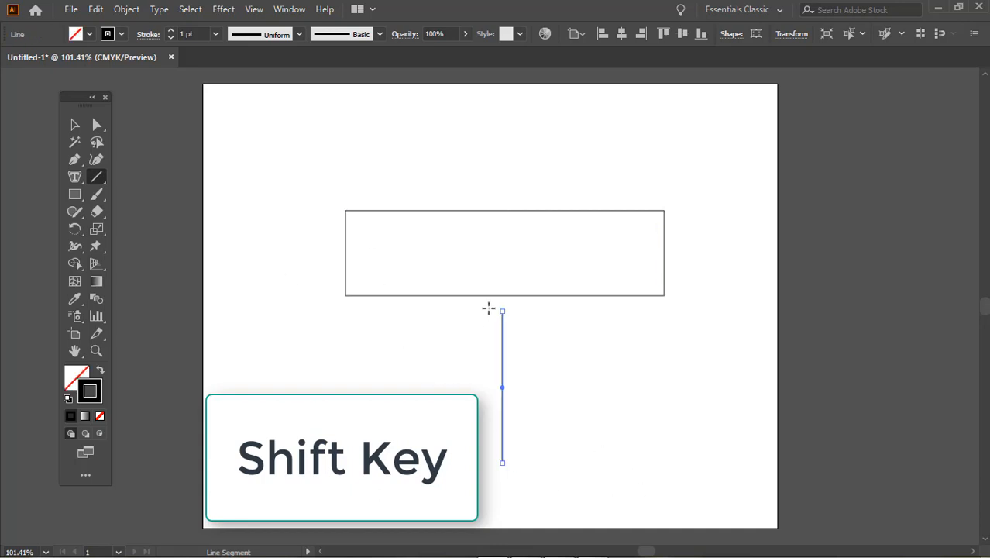
pyautogui.moveTo(421, 186); pyautogui.dragTo(627, 225)
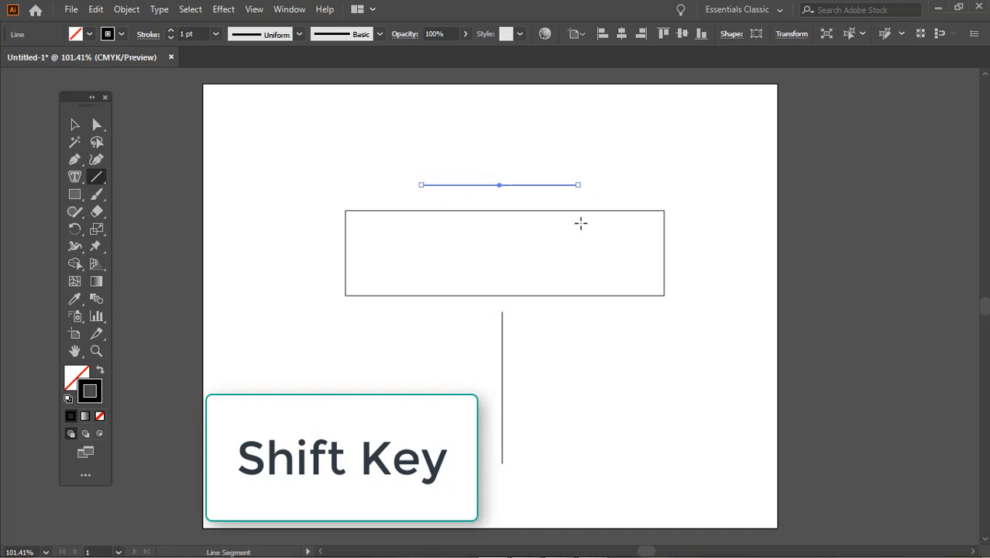
pyautogui.moveTo(526, 228); pyautogui.dragTo(477, 277)
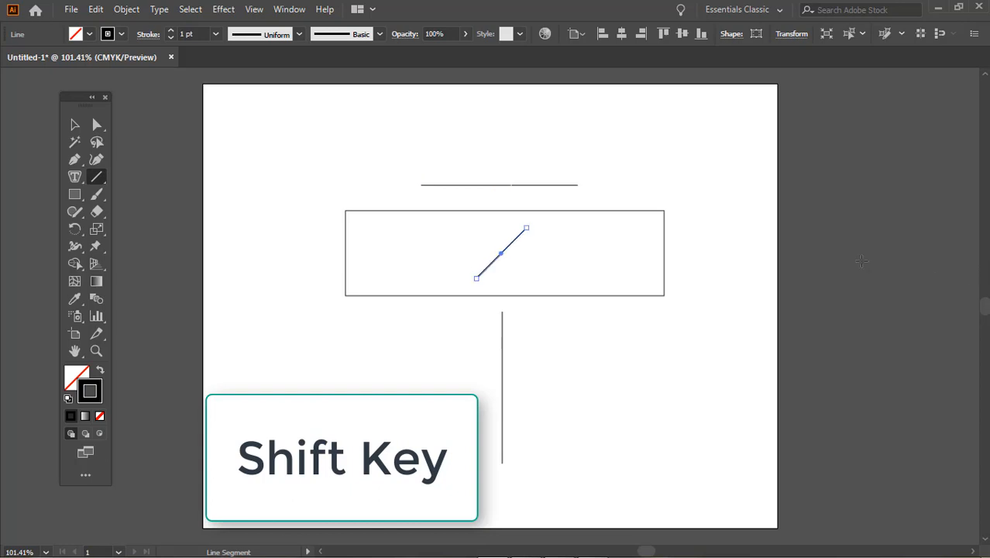
# - Draw a small upright five-pointed star above the horizontal line with the Star tool
pyautogui.click(74, 195)
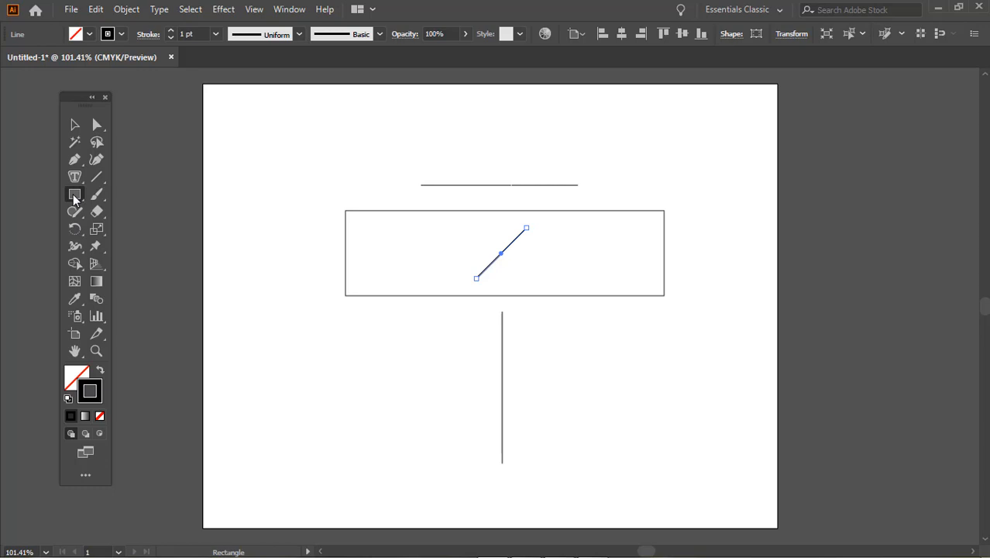
pyautogui.click(73, 196)
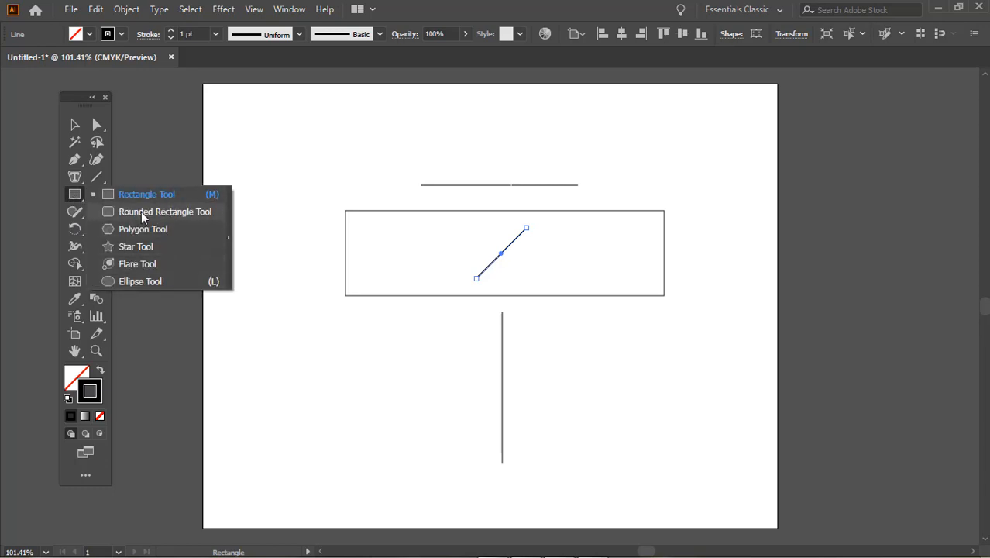
pyautogui.click(136, 246)
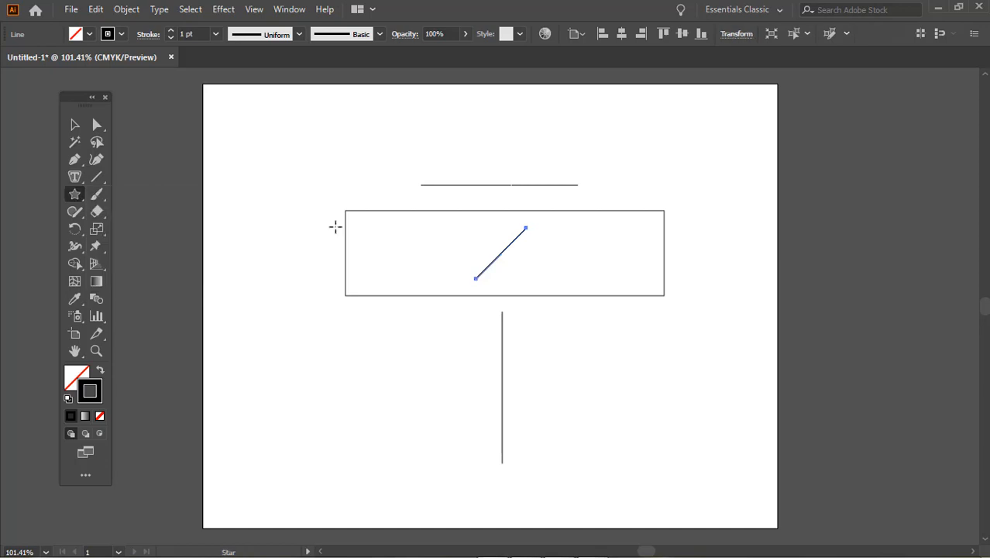
pyautogui.moveTo(490, 130); pyautogui.dragTo(488, 152)
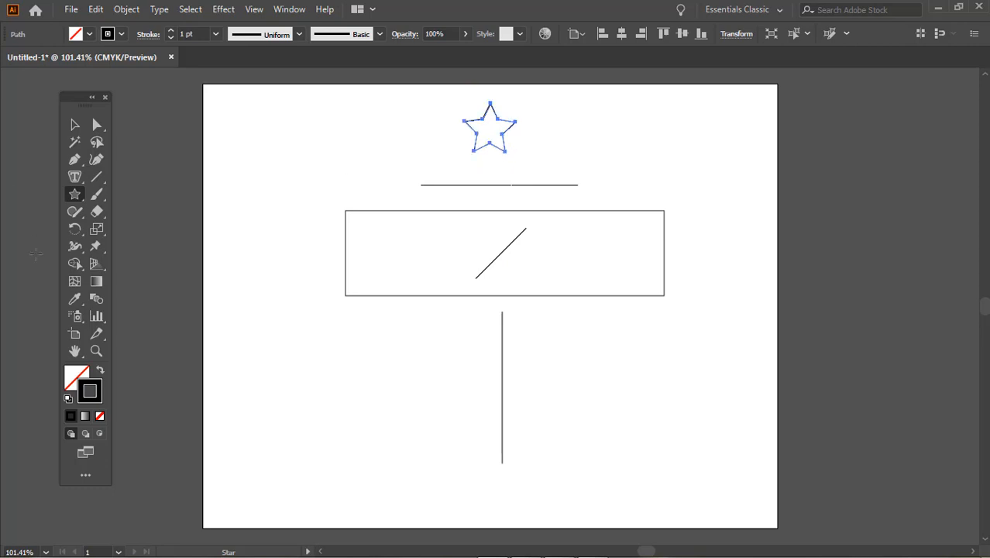
# - Create a star with 4 points at the lower end of the vertical line
pyautogui.click(74, 194)
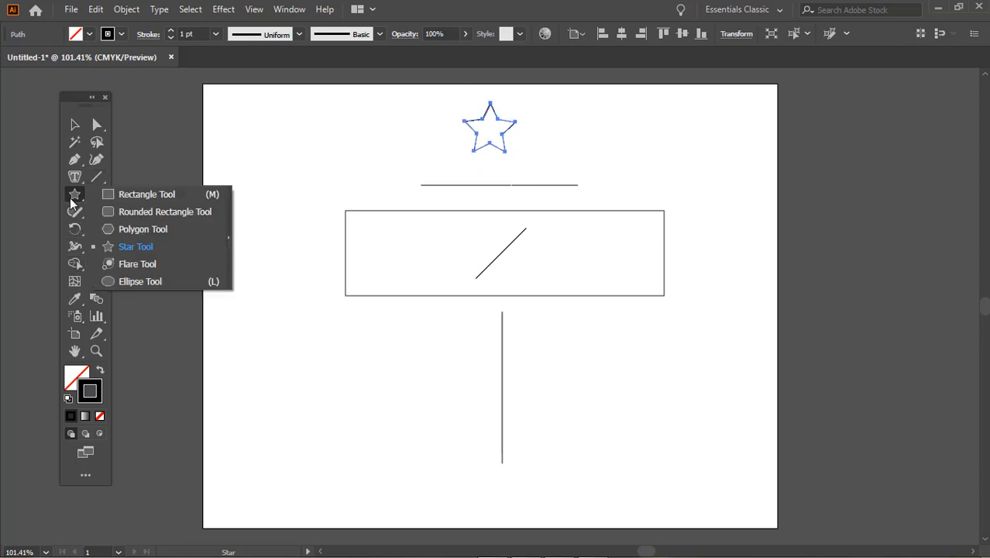
pyautogui.click(143, 253)
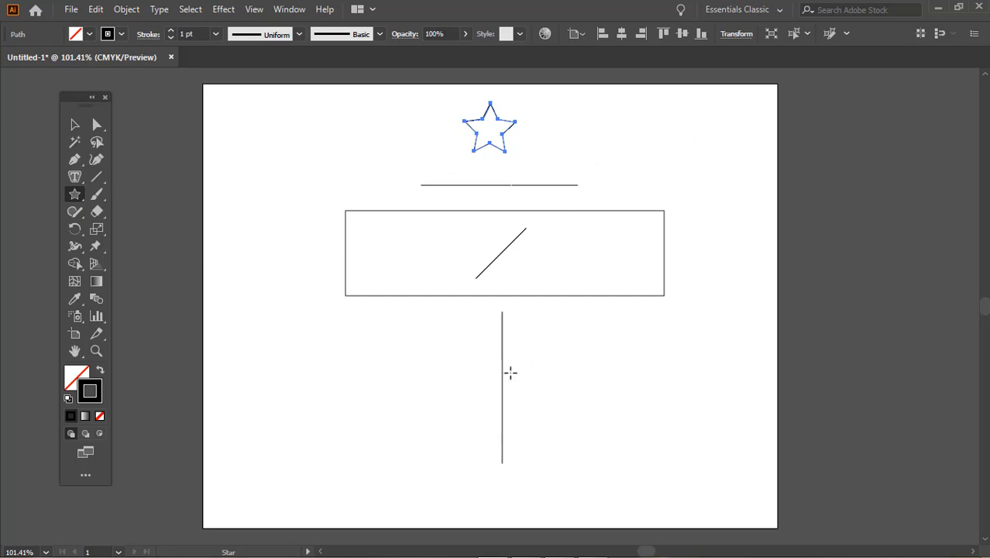
pyautogui.click(501, 482)
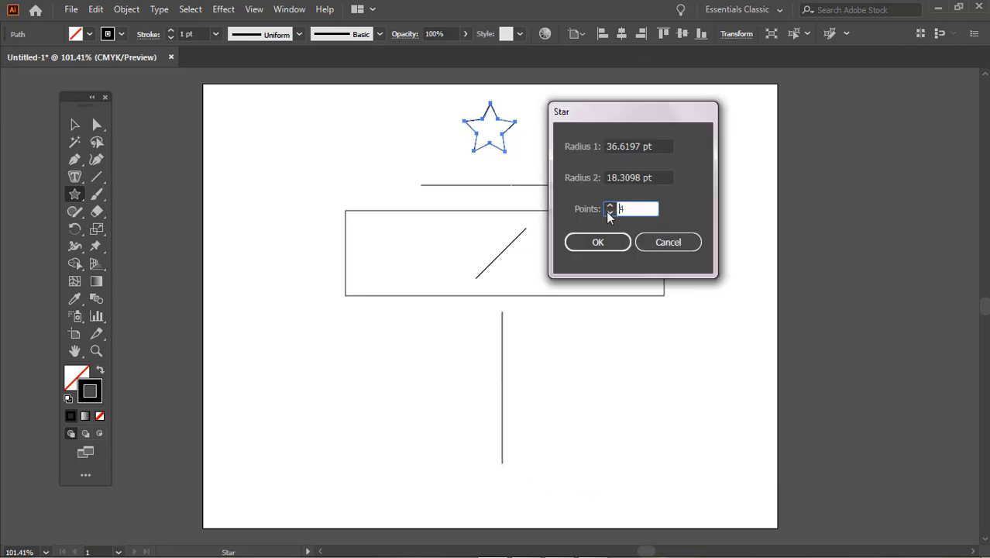
pyautogui.press('BackSpace')
pyautogui.write('4')
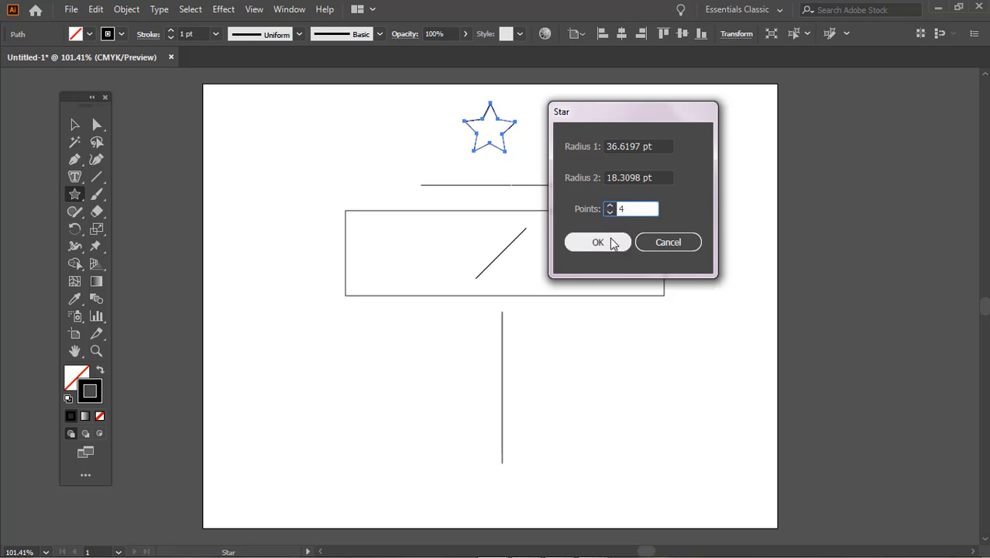
pyautogui.click(612, 241)
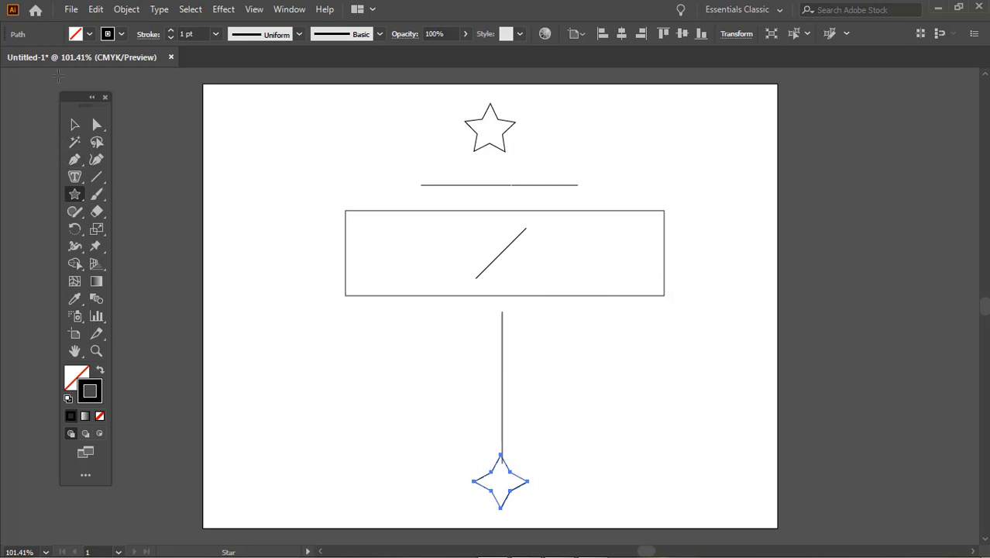
# - Nudge the four-pointed star slightly right to centre it on the vertical line
pyautogui.click(74, 125)
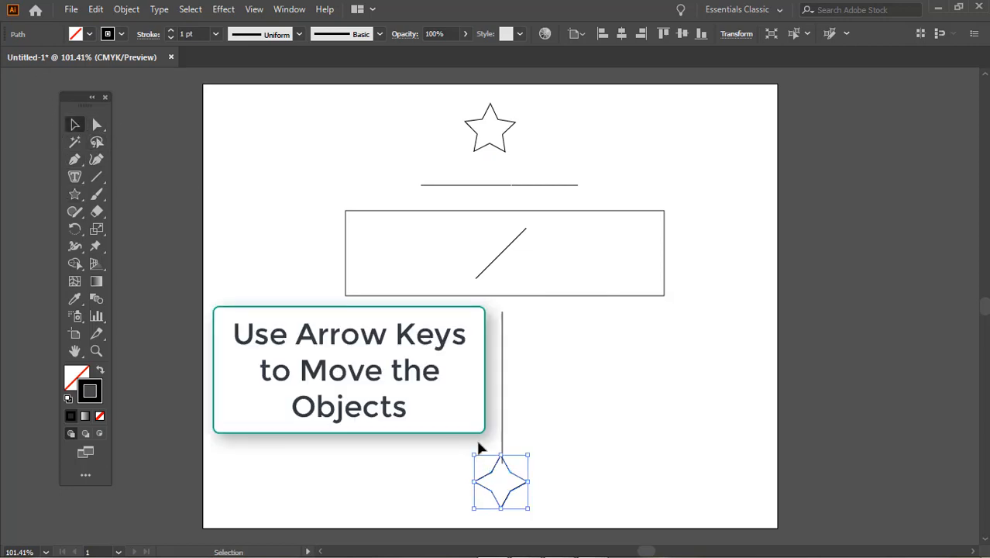
pyautogui.press('Right')
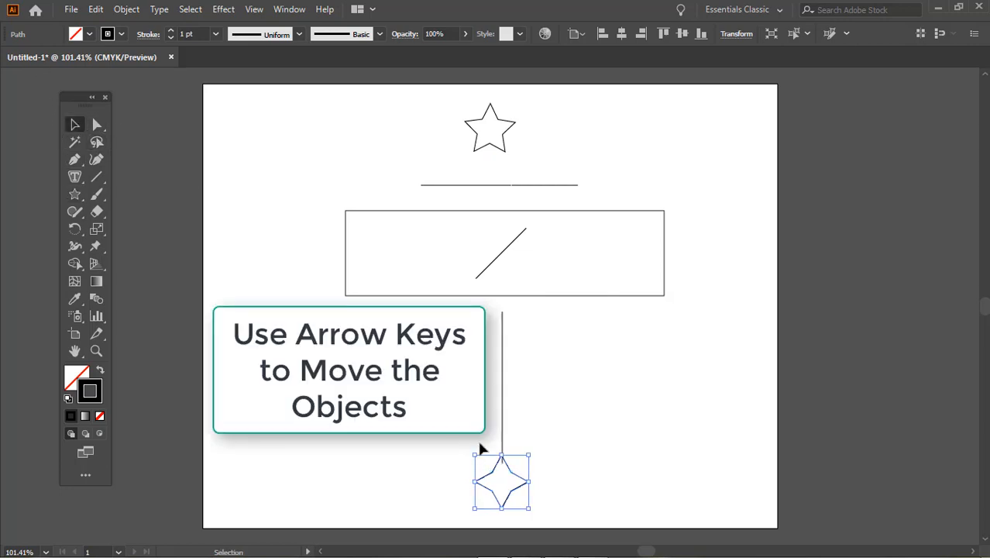
pyautogui.press('Right')
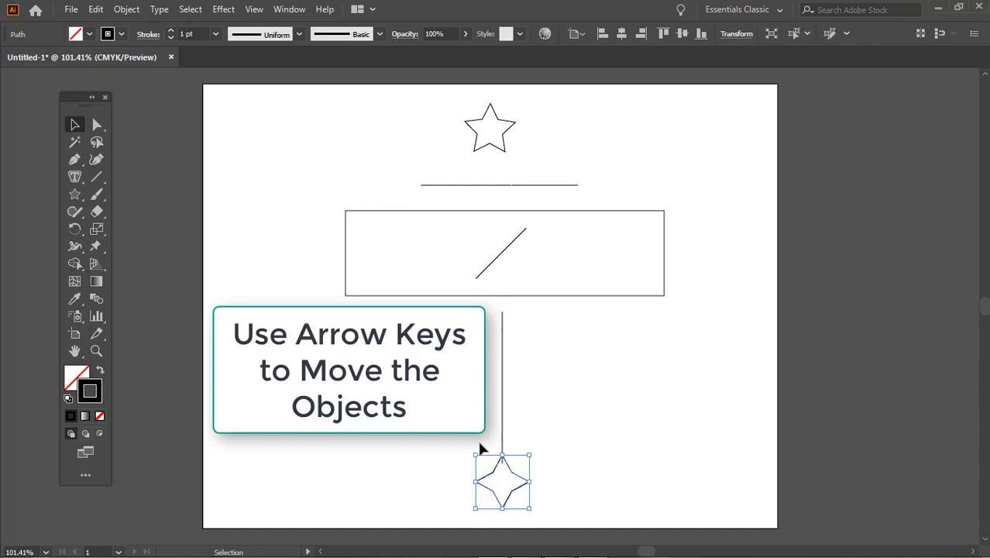
pyautogui.click(608, 412)
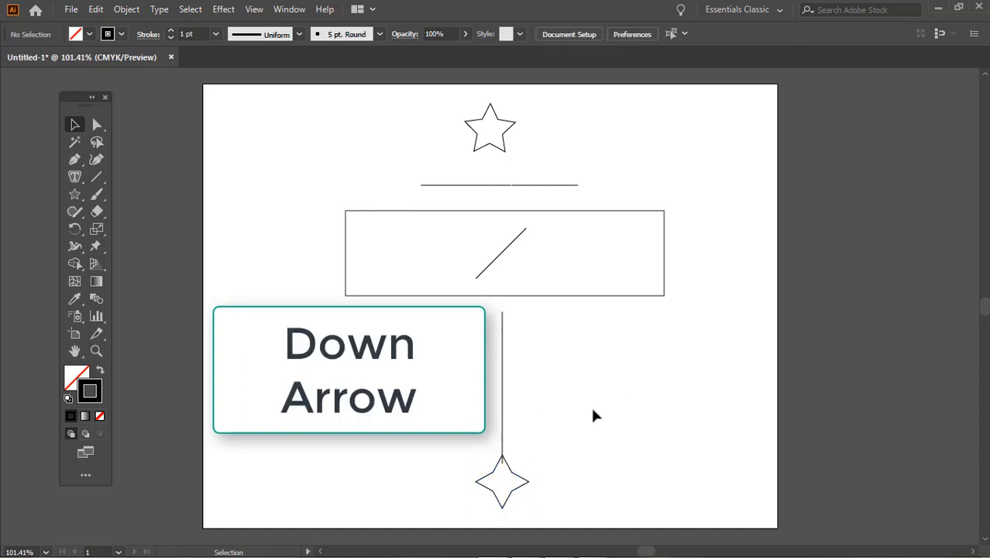
# - Move the four-pointed star down until its top point meets the lower end of the vertical line
pyautogui.click(506, 501)
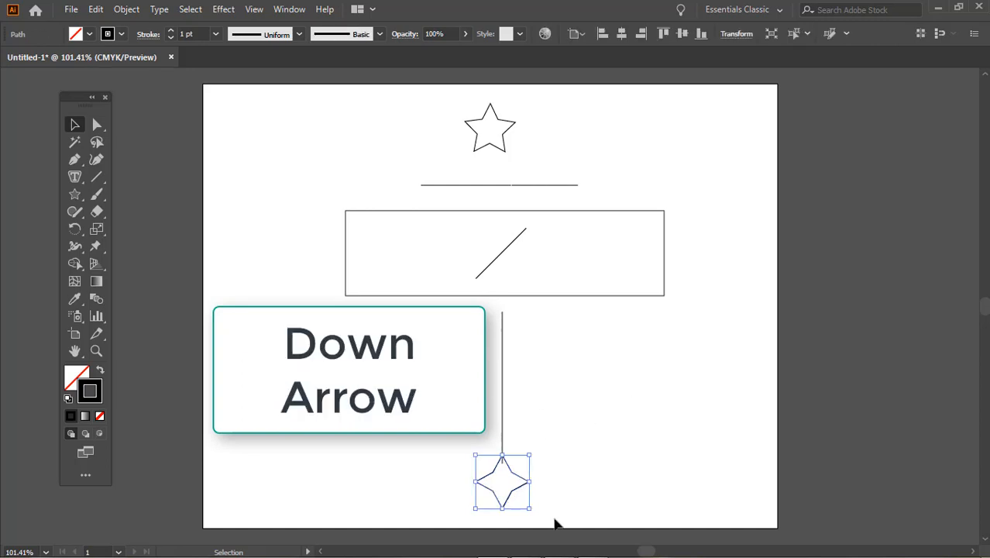
pyautogui.press('Down')
pyautogui.press('Down')
pyautogui.press('Down')
pyautogui.press('Down')
pyautogui.press('Down')
pyautogui.press('Down')
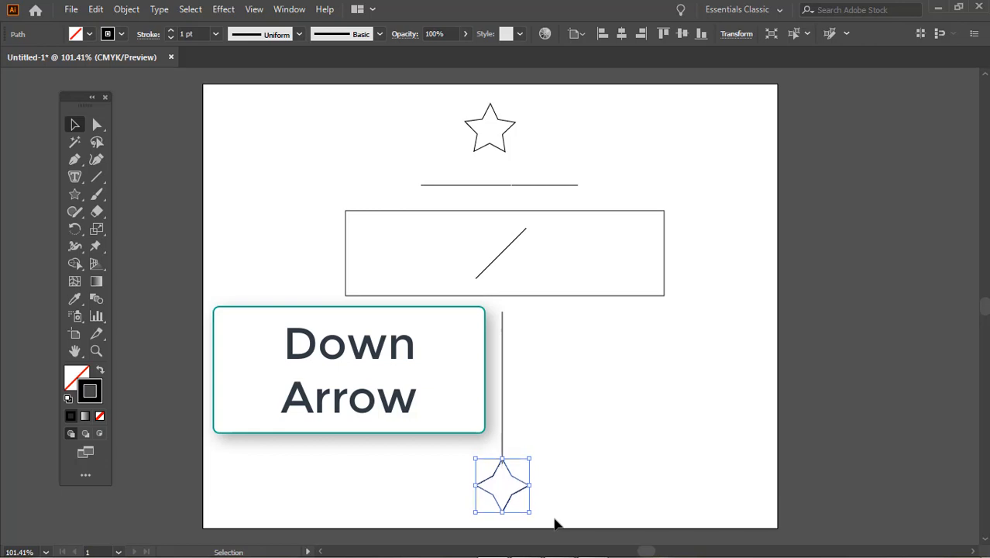
pyautogui.press('Right')
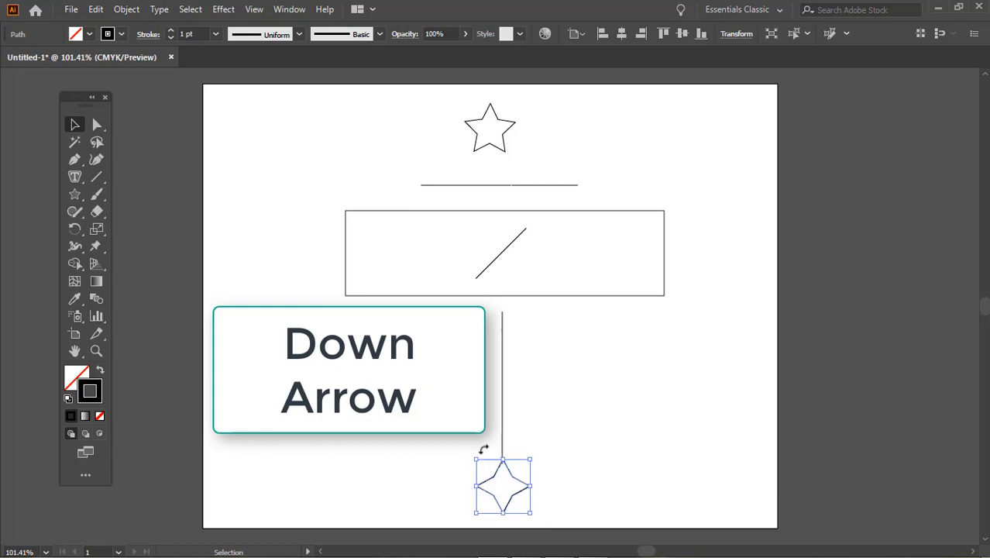
pyautogui.click(622, 419)
pyautogui.moveTo(527, 494); pyautogui.dragTo(526, 501)
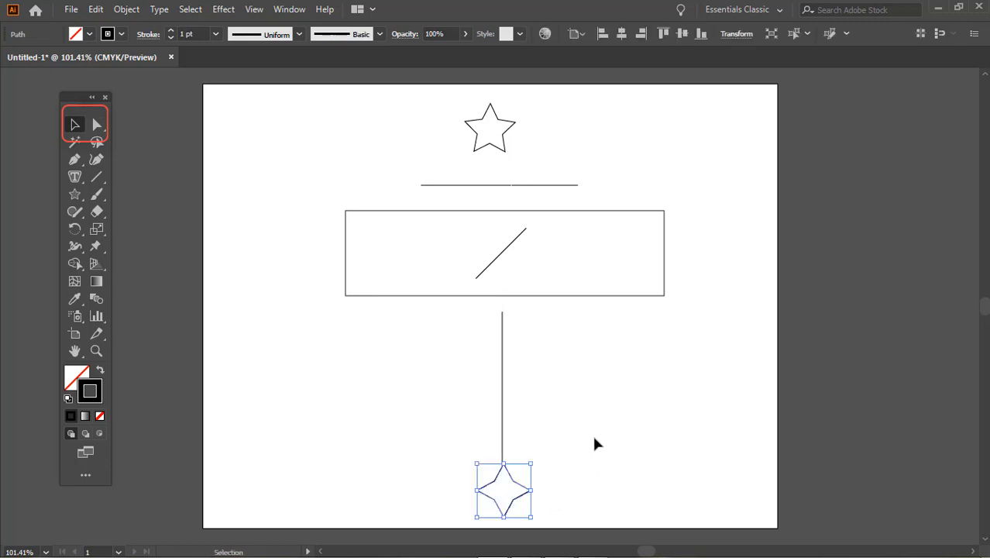
pyautogui.click(609, 457)
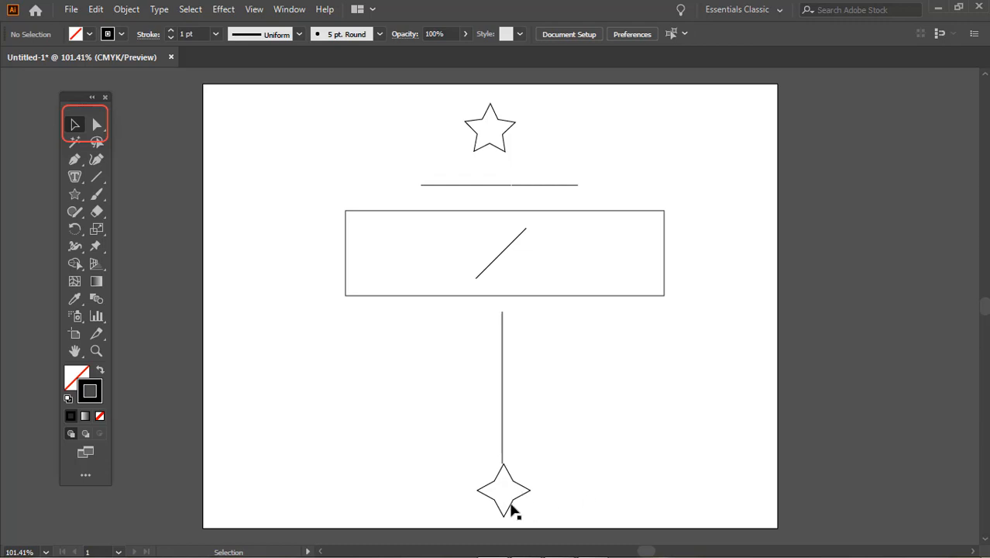
# - Apply the default white fill and black stroke to the four-pointed star and shift it slightly left to align with the vertical line
pyautogui.click(97, 125)
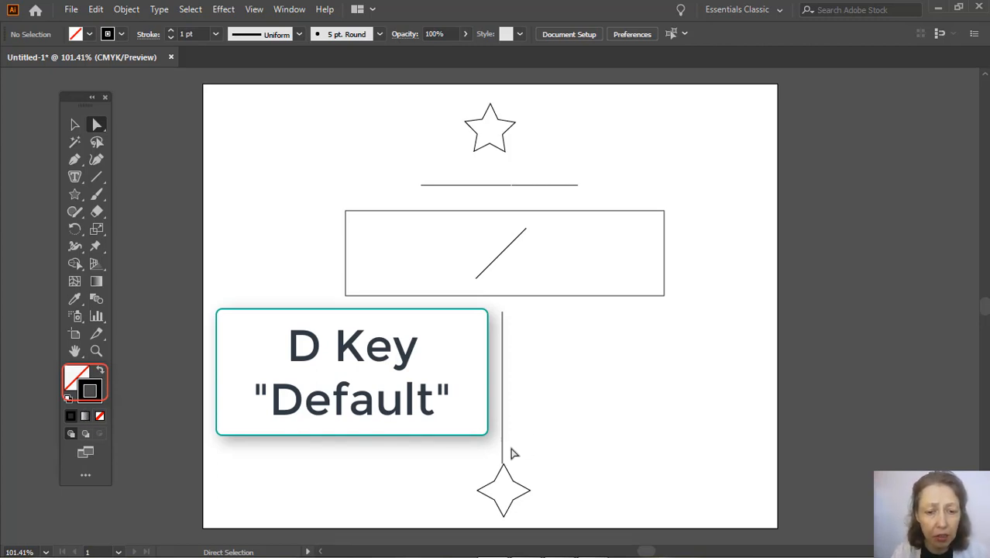
pyautogui.click(519, 502)
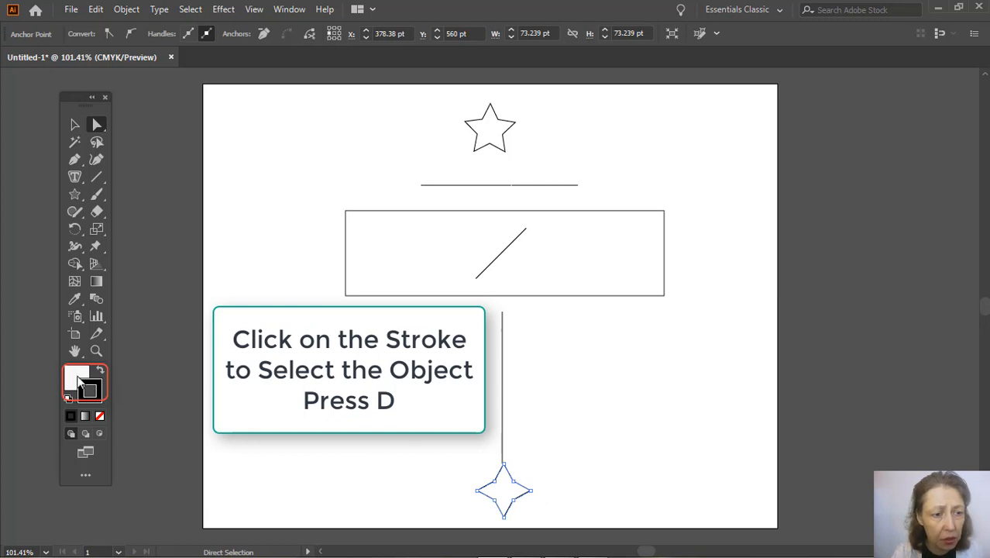
pyautogui.click(532, 463)
pyautogui.click(504, 494)
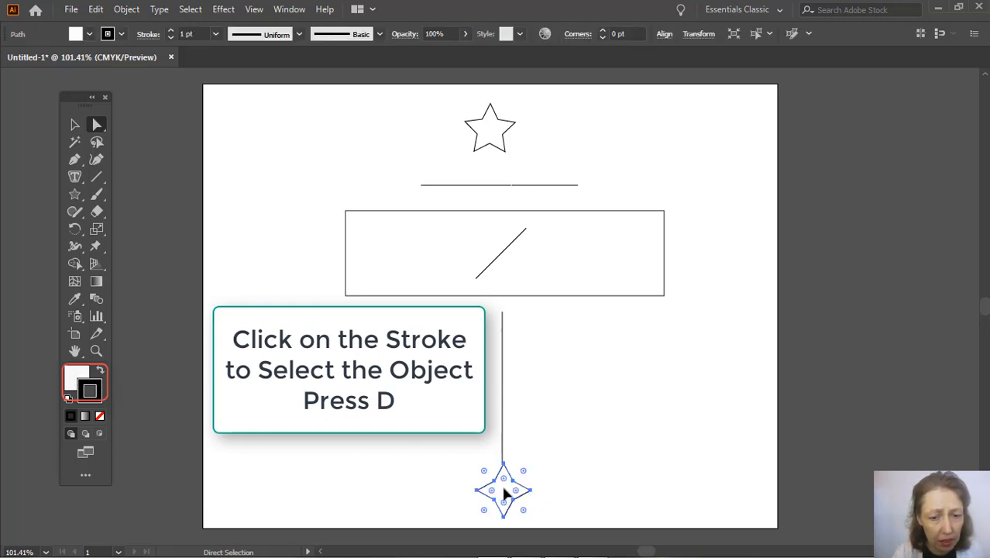
pyautogui.moveTo(504, 489); pyautogui.dragTo(502, 491)
pyautogui.click(632, 431)
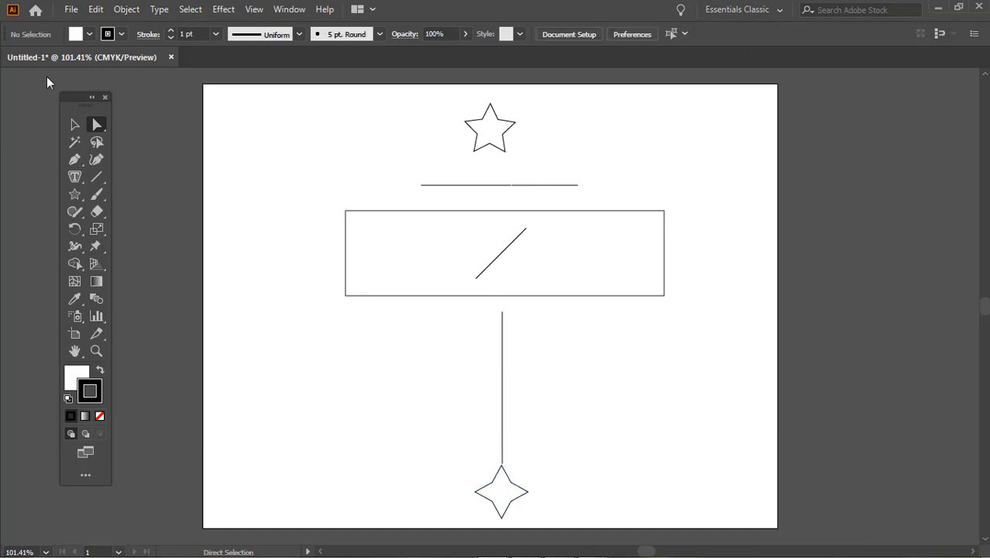
# - Move the whole four-pointed star slightly down, leaving a small gap below the vertical line
pyautogui.press('v')
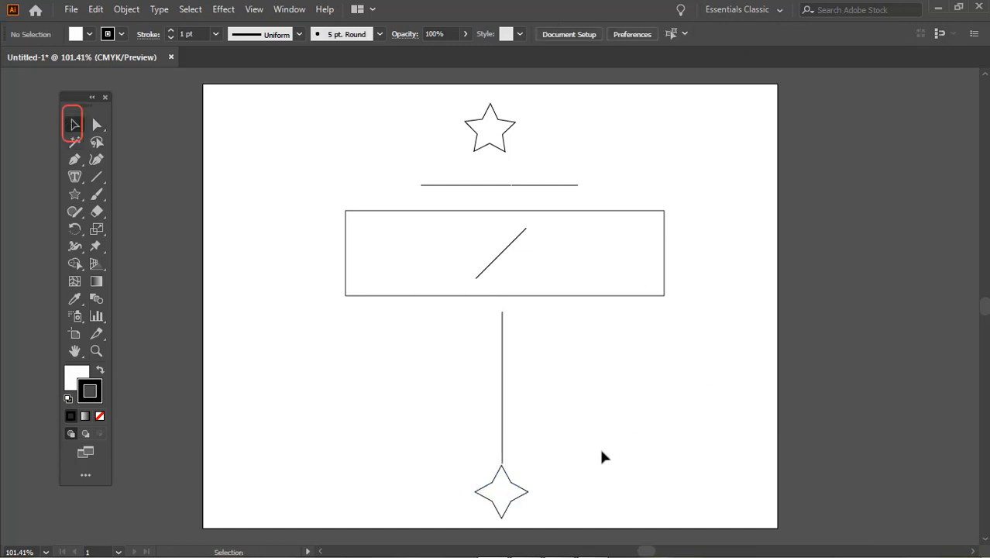
pyautogui.click(524, 501)
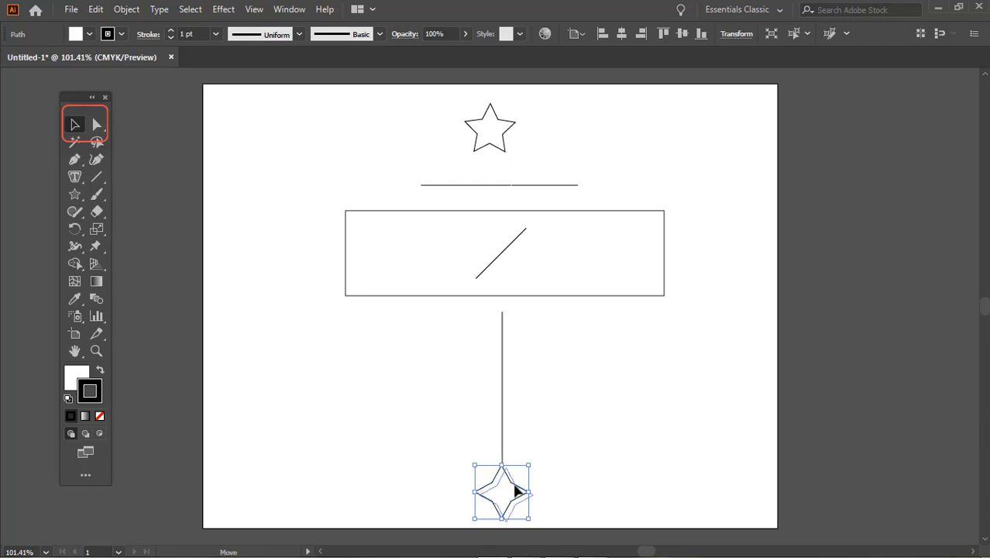
pyautogui.click(268, 329)
# - Stretch only the top anchor point of the four-pointed star upward over the end of the vertical line
pyautogui.click(97, 123)
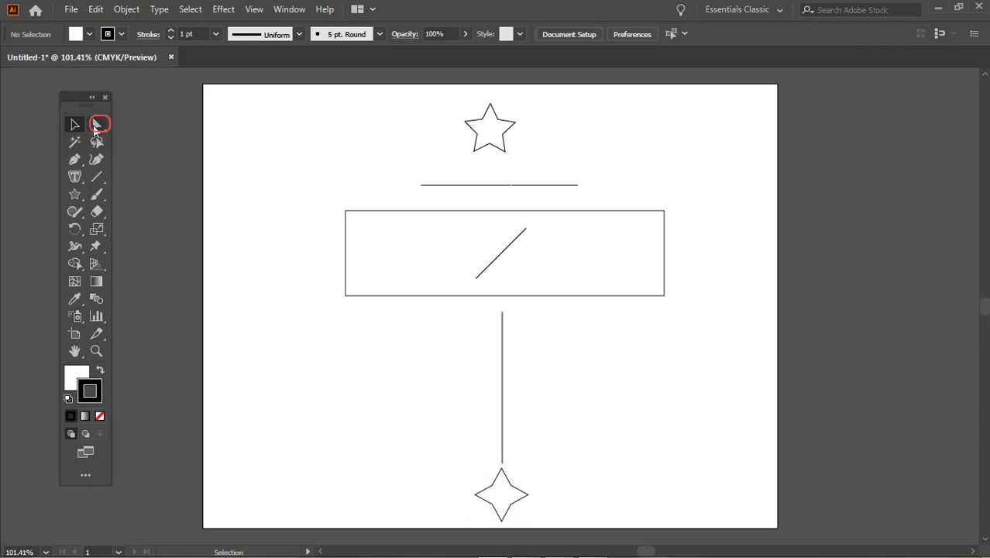
pyautogui.click(502, 471)
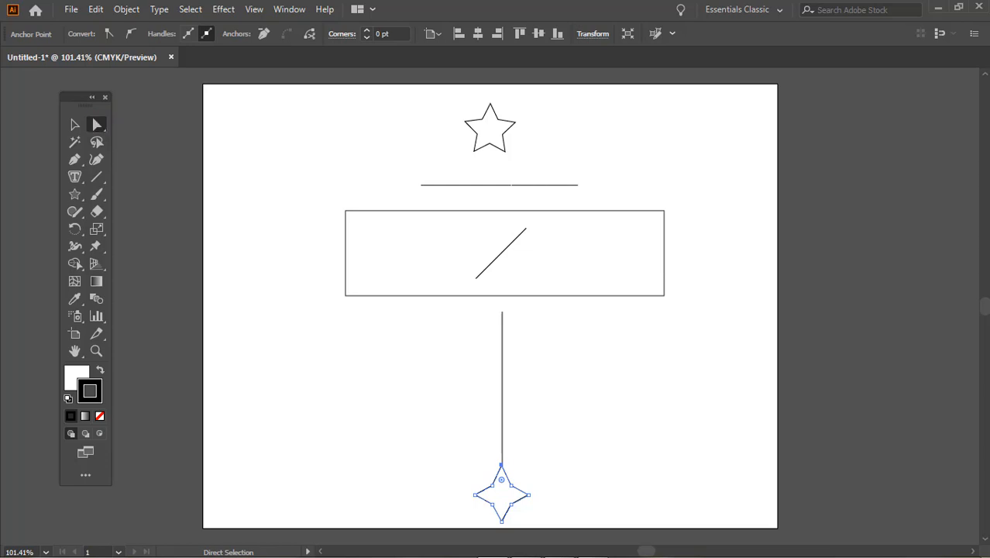
pyautogui.press('Up')
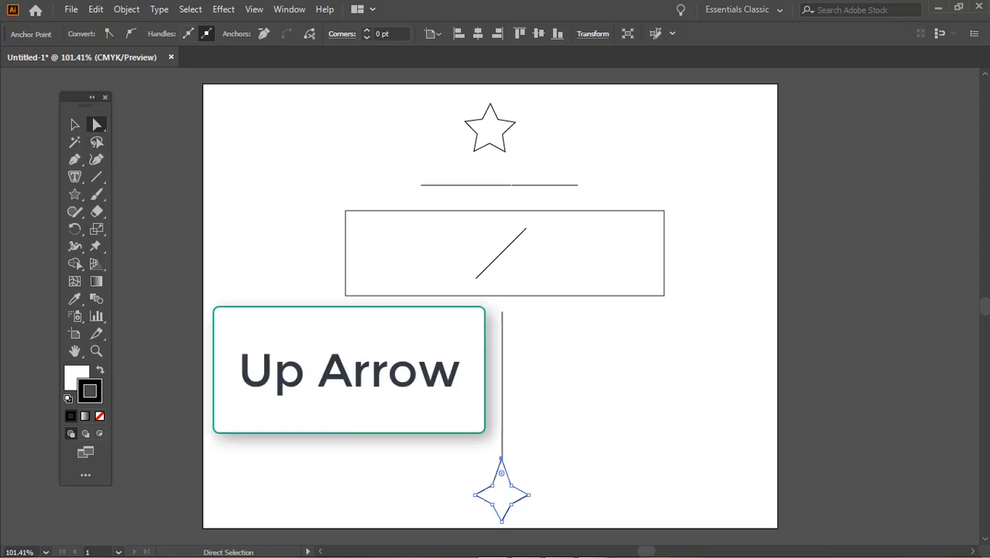
# - Select the whole four-pointed star and shorten it by raising its bottom edge
pyautogui.click(75, 125)
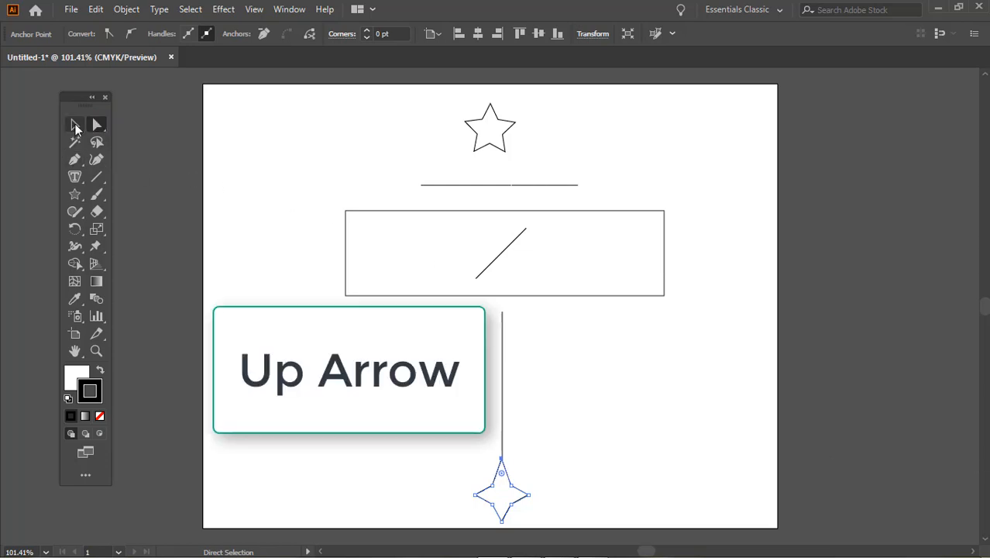
pyautogui.click(519, 505)
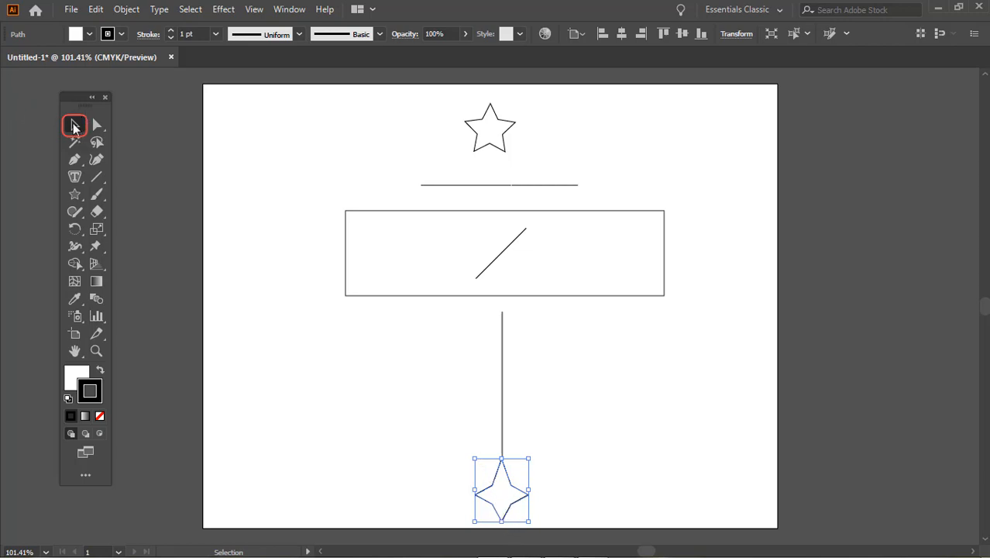
pyautogui.moveTo(502, 524); pyautogui.dragTo(503, 501)
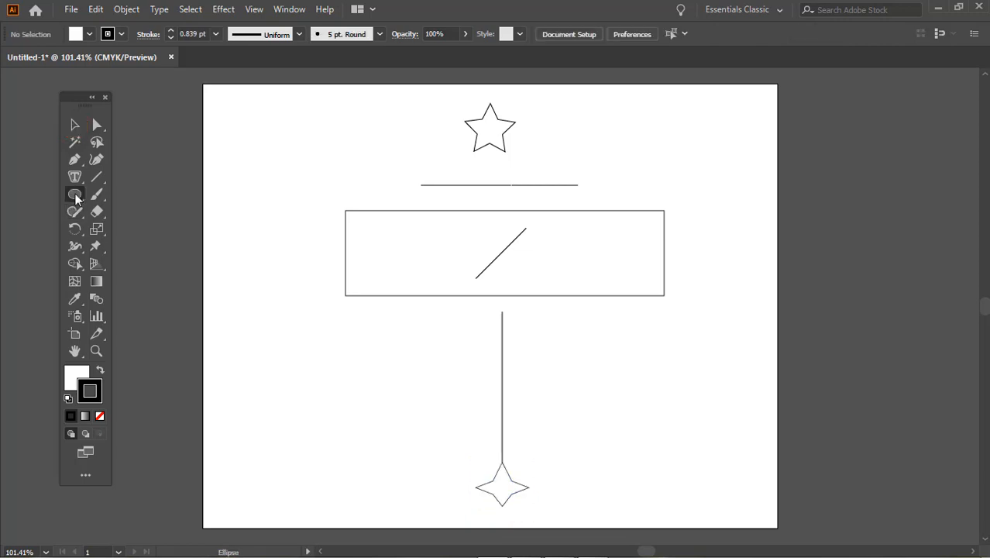
# - Create a three-sided polygon with a 50 pt radius in the blank area to the right of the five-pointed star
pyautogui.click(75, 199)
pyautogui.click(143, 230)
pyautogui.click(713, 310)
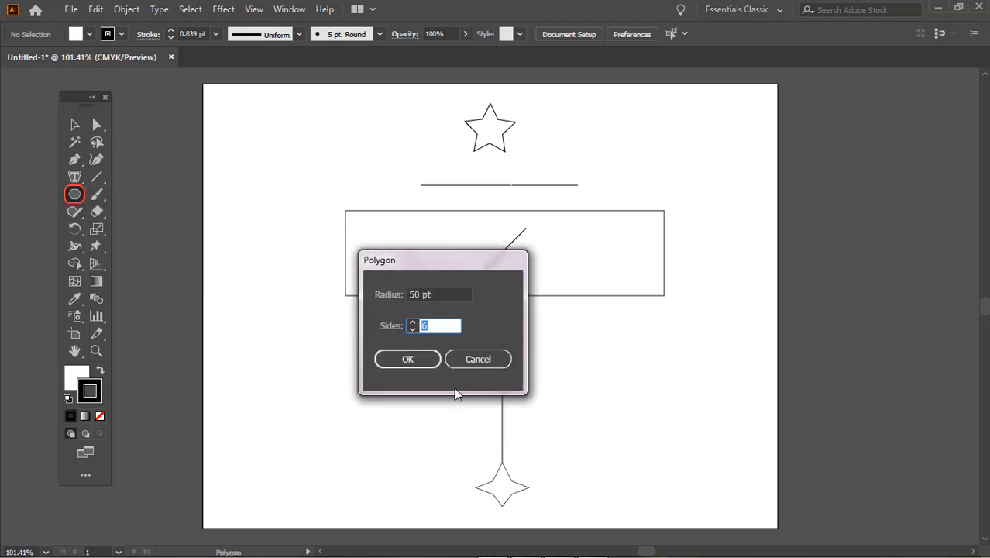
pyautogui.click(412, 329)
pyautogui.click(412, 328)
pyautogui.press('Return')
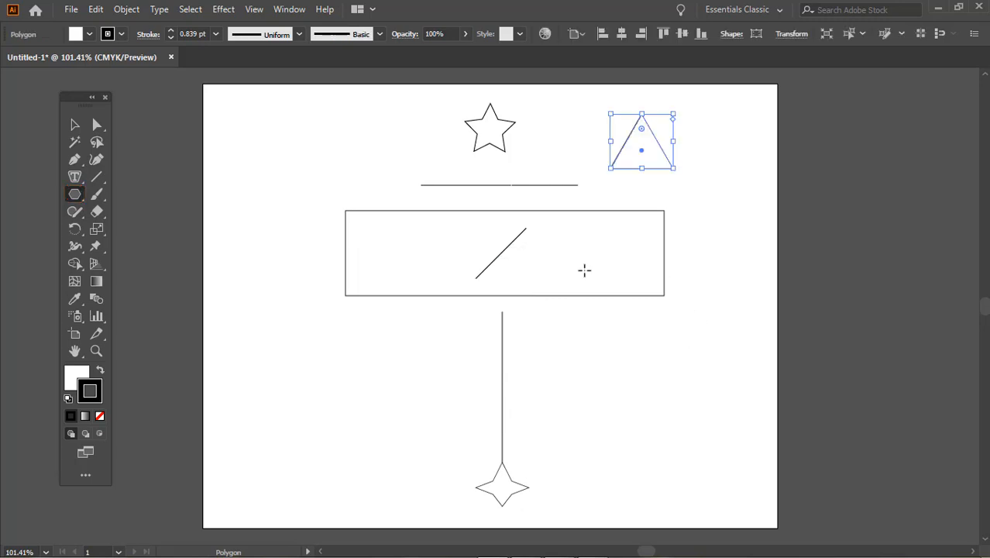
# - Move the triangle onto the upper end of the vertical line, below the rectangle, and deselect it
pyautogui.click(75, 124)
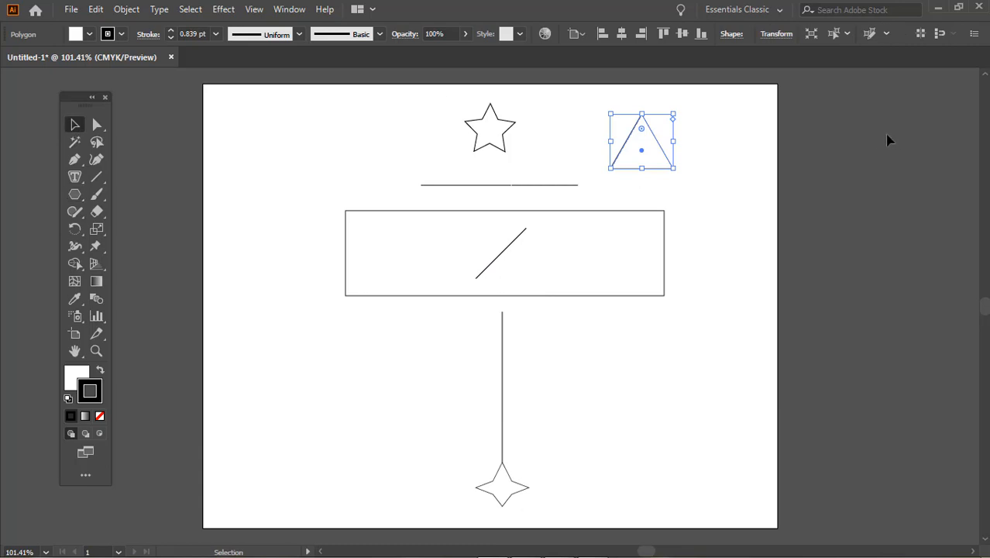
pyautogui.moveTo(640, 159); pyautogui.dragTo(502, 346)
pyautogui.click(533, 374)
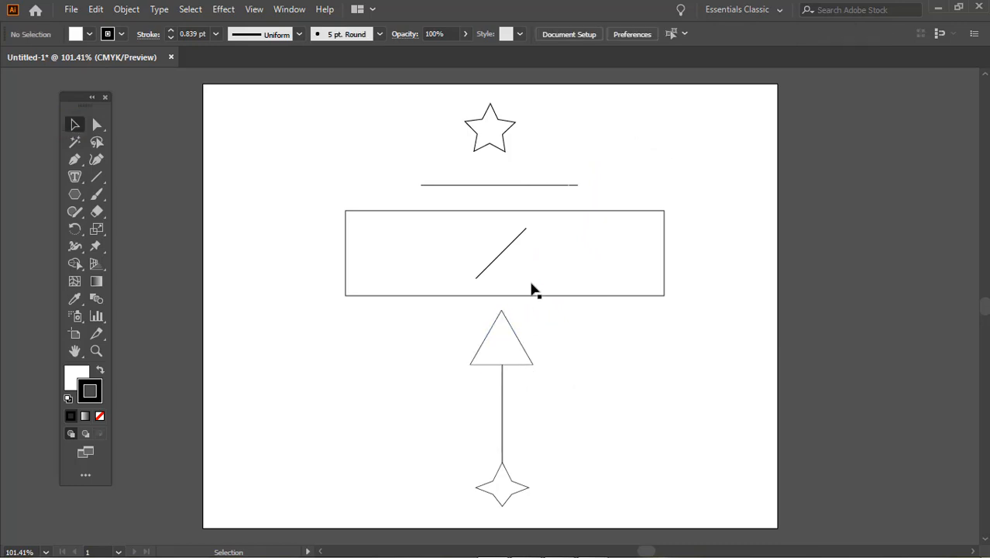
# - Send the triangle to the back of the stacking order, behind the vertical line
pyautogui.click(516, 359)
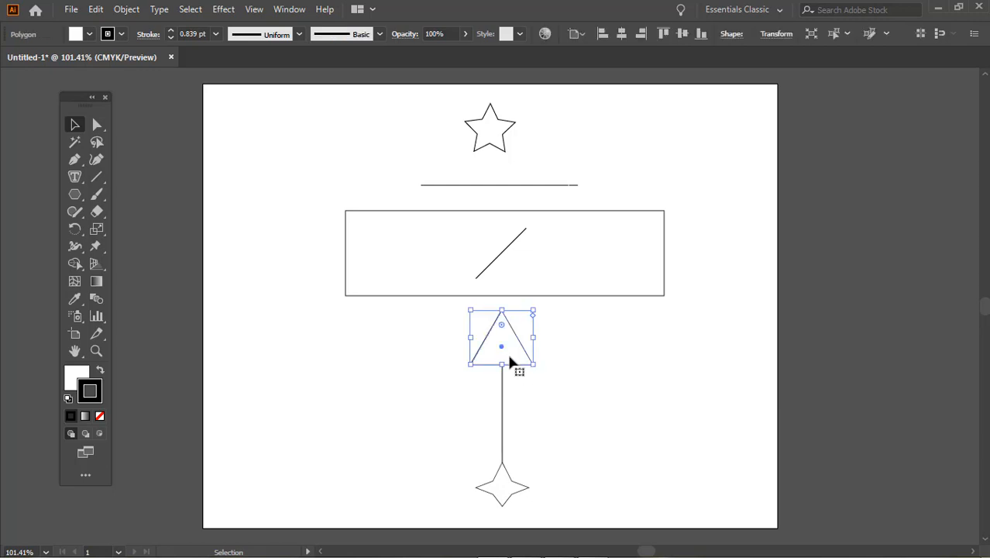
pyautogui.rightClick(509, 350)
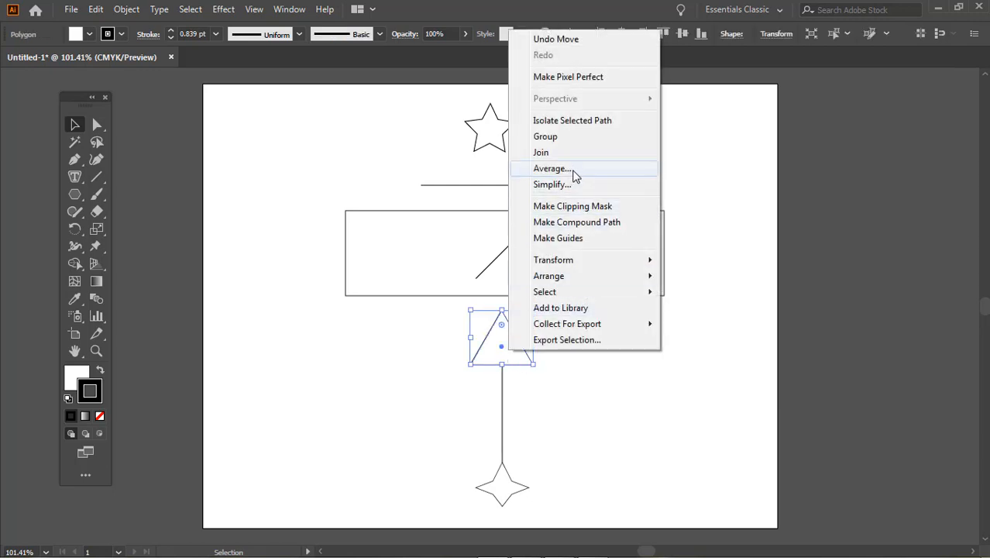
pyautogui.moveTo(589, 277)
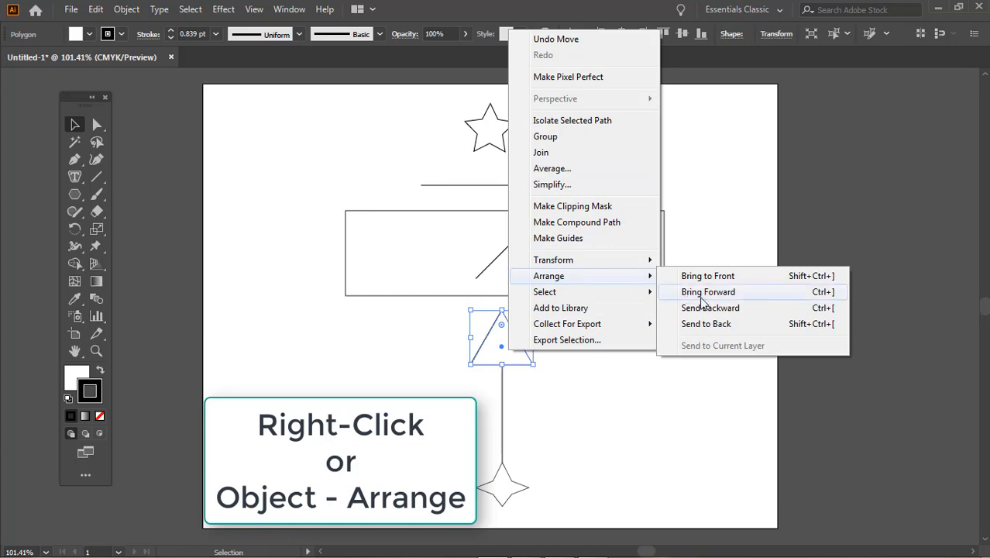
pyautogui.click(709, 328)
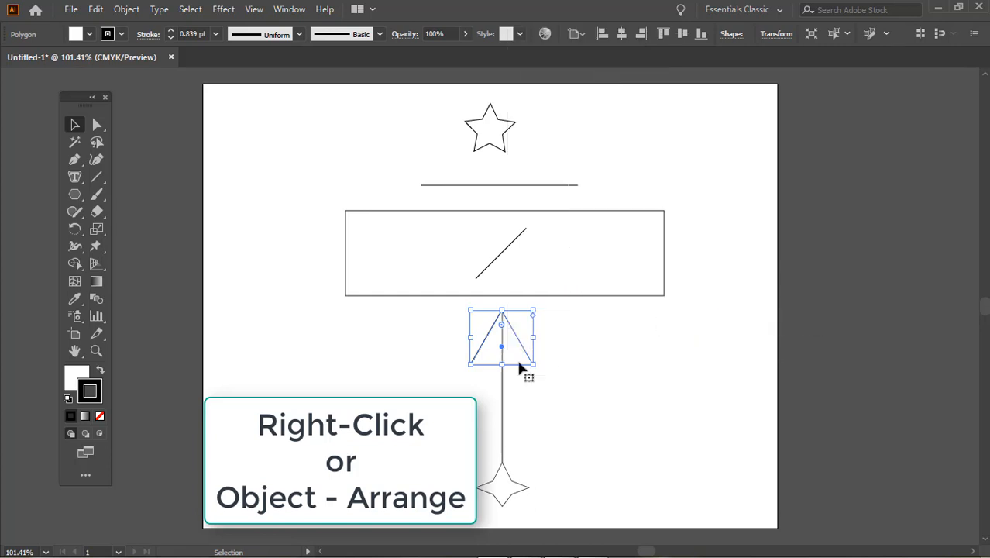
pyautogui.click(563, 364)
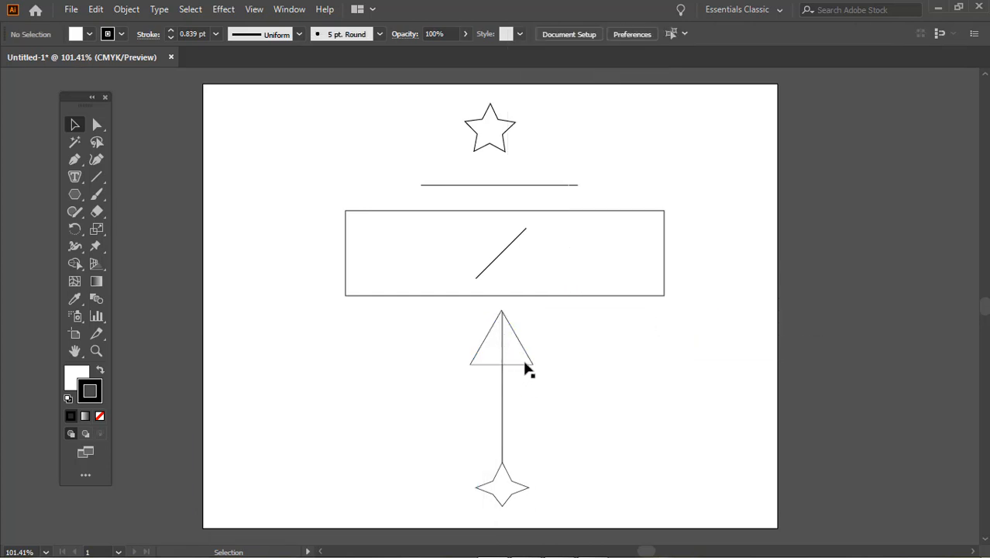
# - Bring the triangle to the front so it covers the upper part of the vertical line, and deselect it
pyautogui.click(524, 364)
pyautogui.click(525, 372)
pyautogui.click(523, 366)
pyautogui.rightClick(521, 363)
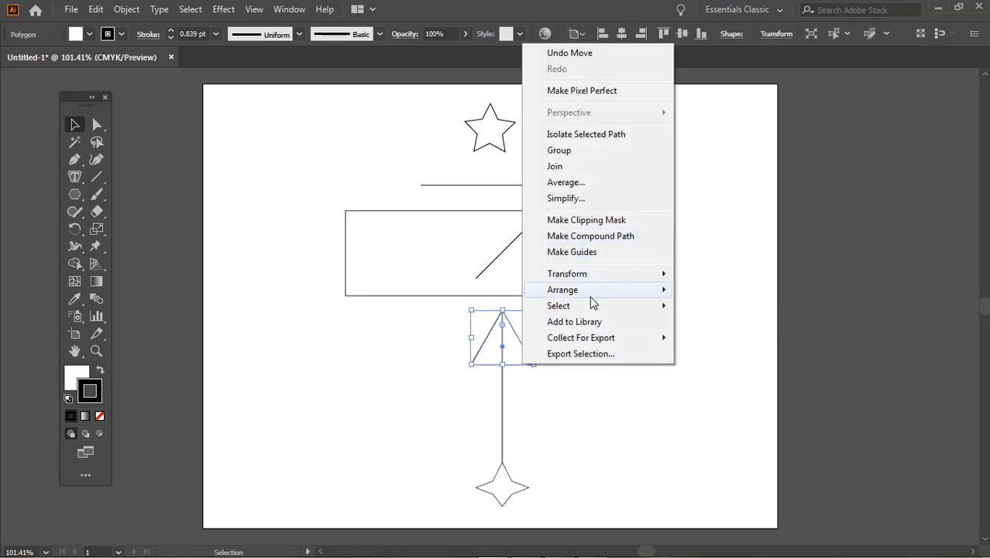
pyautogui.moveTo(597, 297)
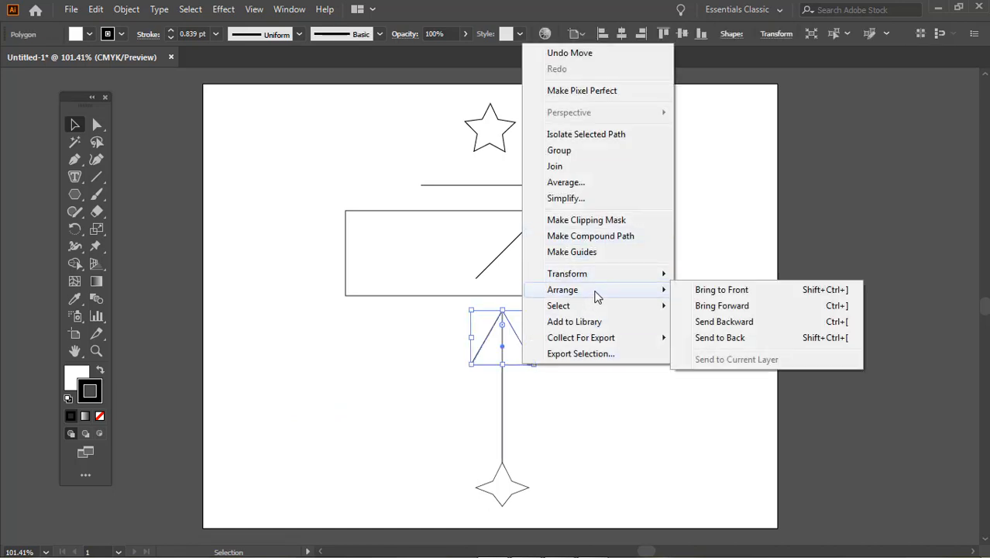
pyautogui.click(731, 292)
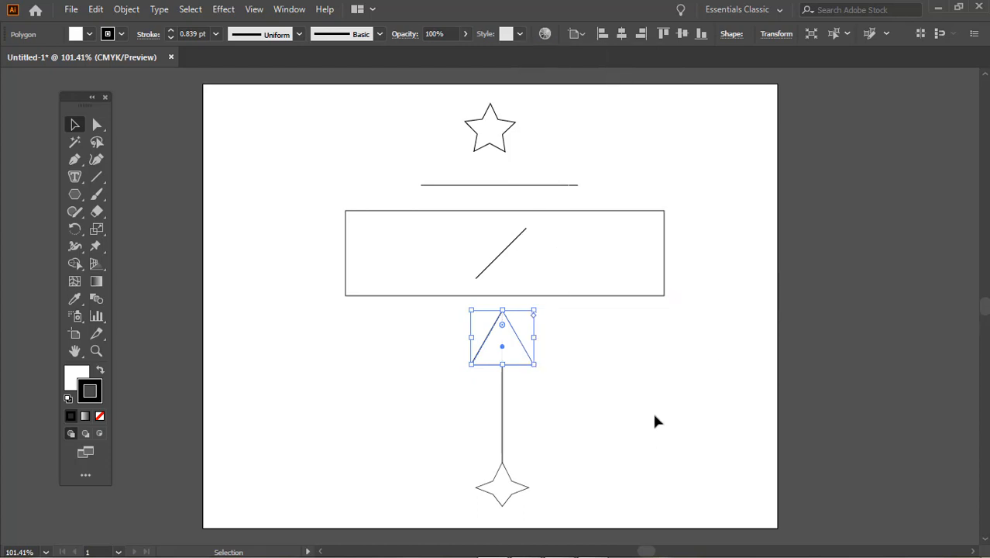
pyautogui.click(532, 457)
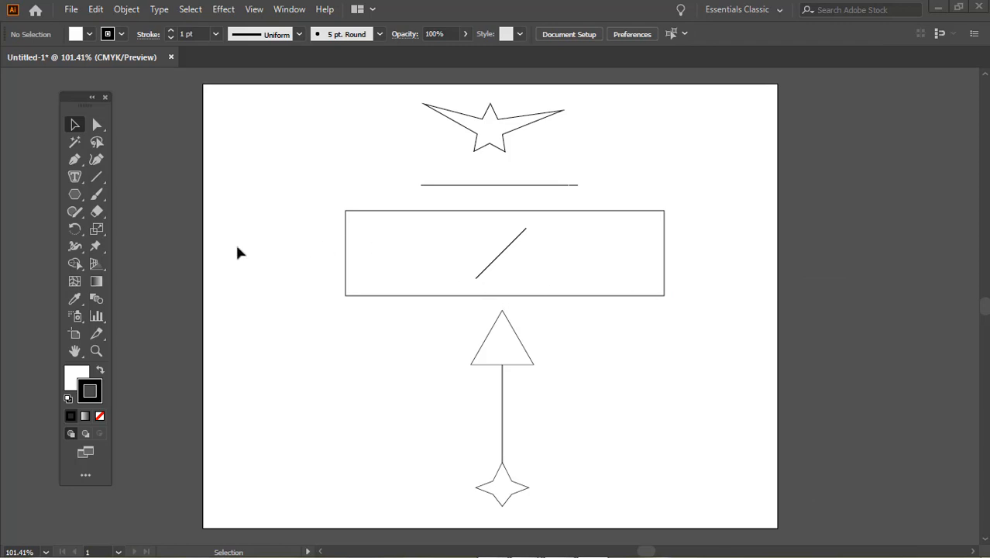
# - Select the large rectangle and rotate it slightly counterclockwise freehand from its upper-right corner
pyautogui.click(71, 228)
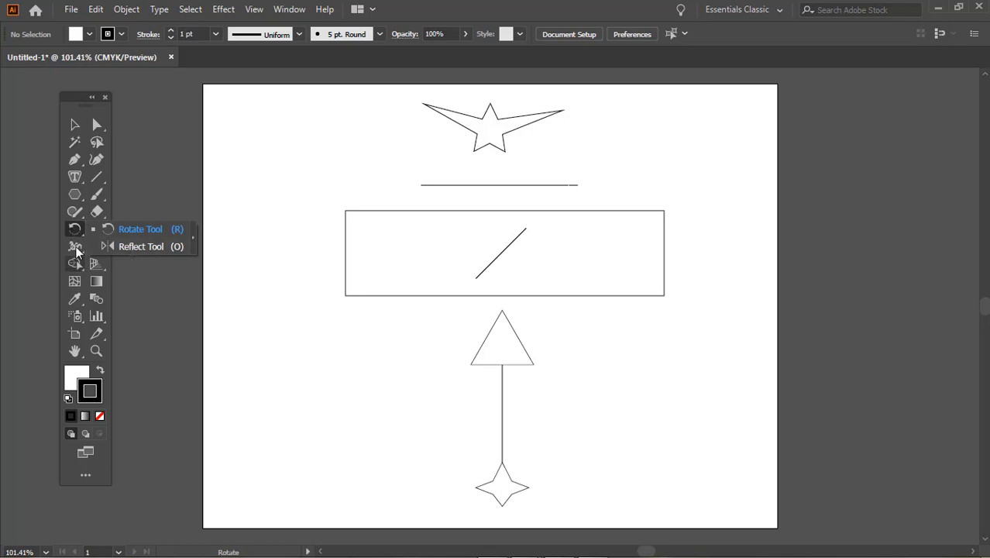
pyautogui.click(73, 227)
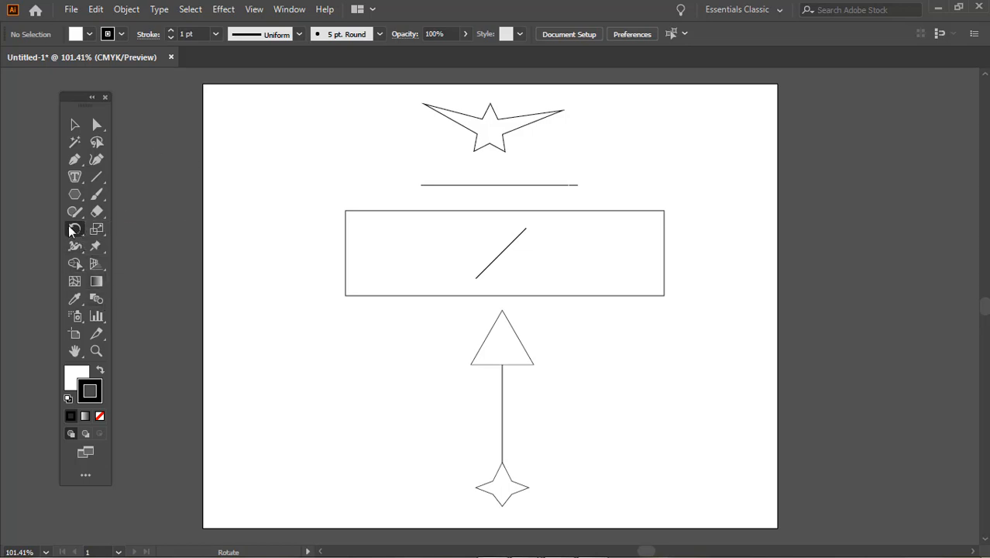
pyautogui.click(75, 125)
pyautogui.click(651, 295)
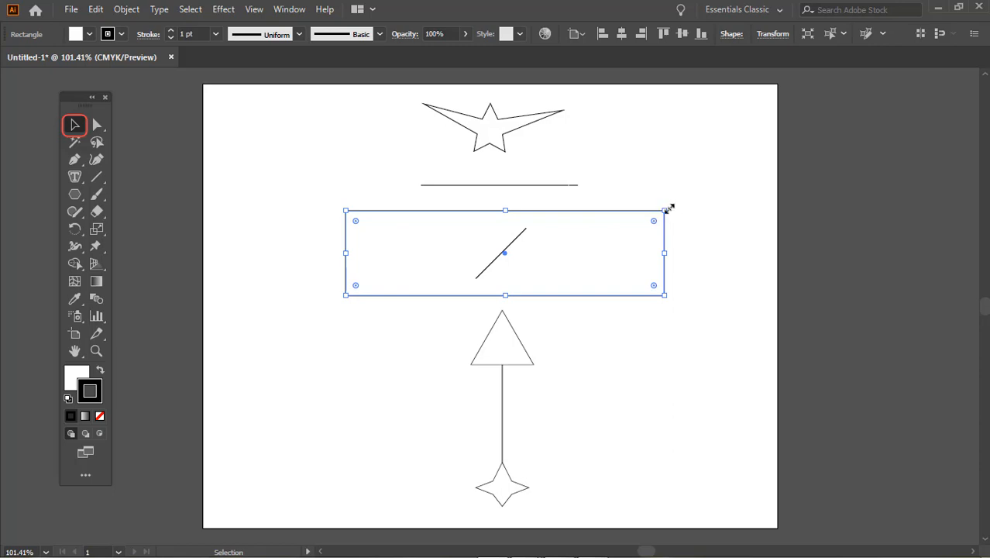
pyautogui.moveTo(667, 203); pyautogui.dragTo(657, 188)
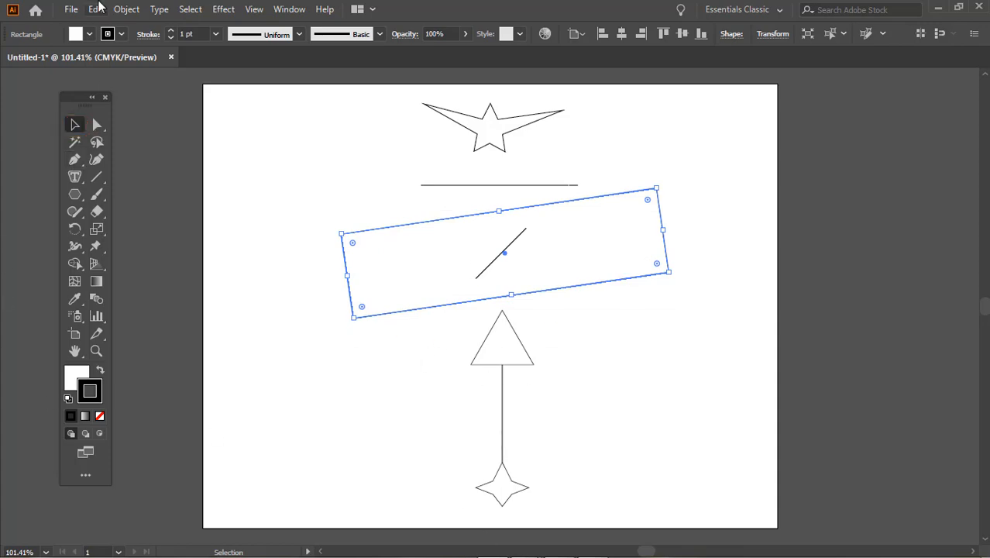
# - Undo the rectangle's freehand rotation
pyautogui.click(71, 9)
pyautogui.click(70, 10)
pyautogui.click(95, 9)
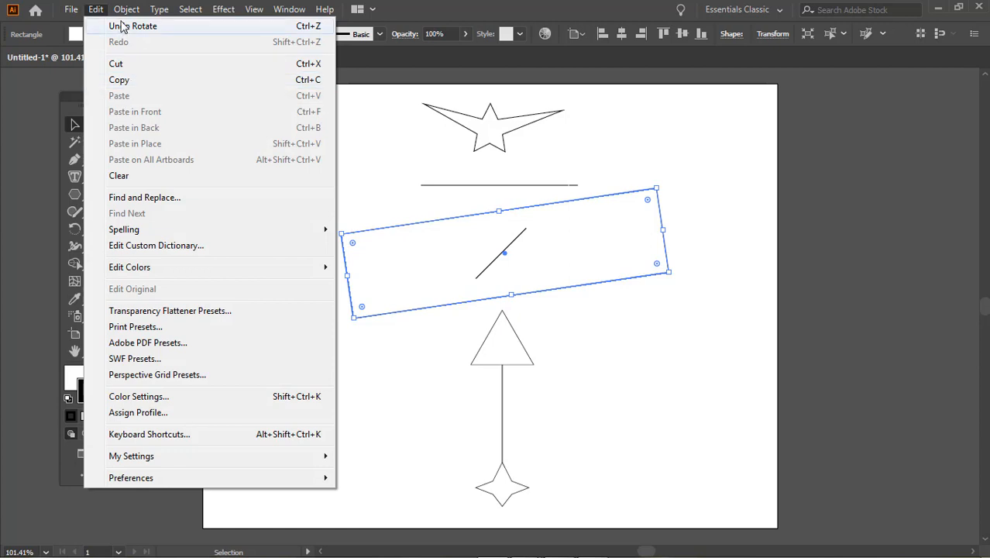
pyautogui.click(122, 26)
# - Set a rotation angle of 45° for the rectangle in the Rotate options and preview it
pyautogui.click(74, 231)
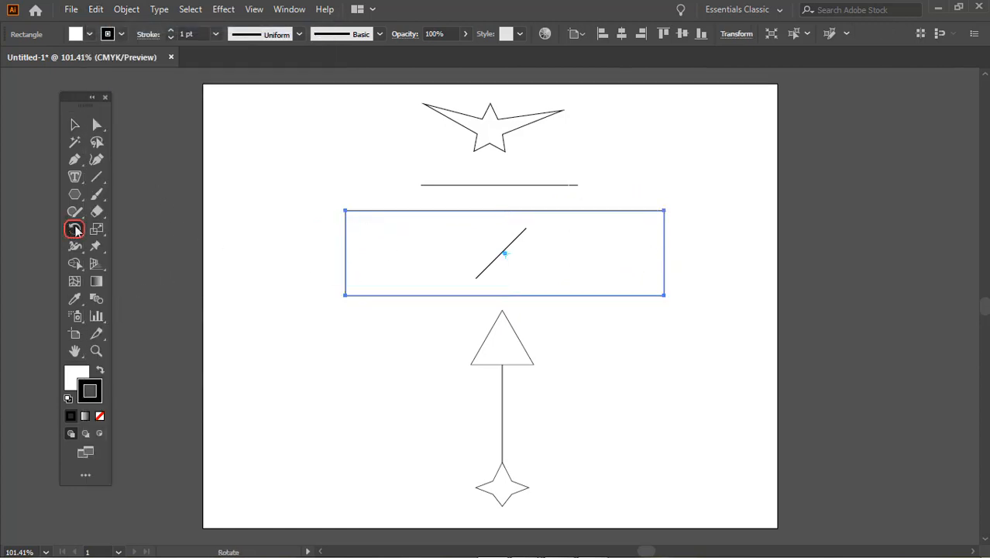
pyautogui.doubleClick(74, 229)
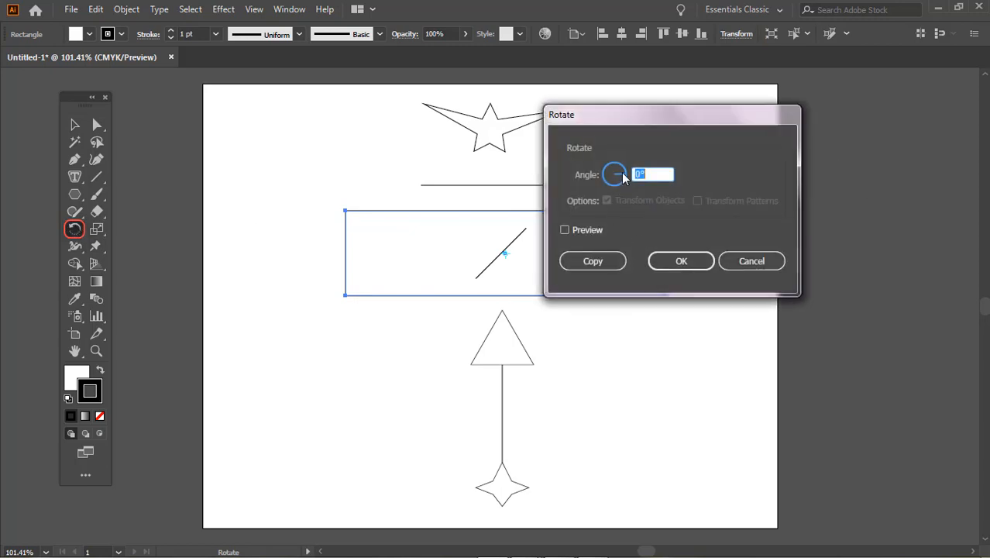
pyautogui.click(564, 230)
pyautogui.moveTo(613, 175); pyautogui.dragTo(633, 173)
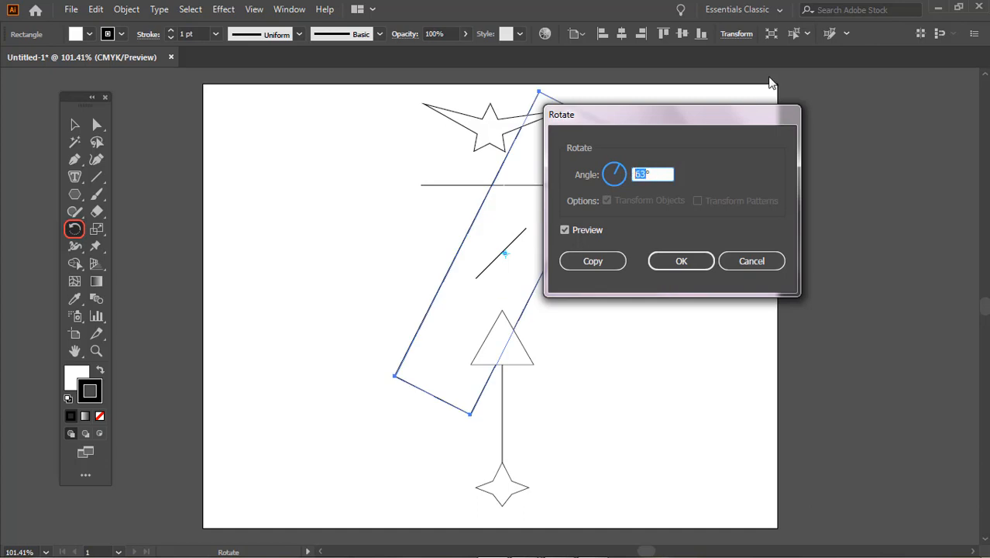
pyautogui.write('45')
pyautogui.moveTo(697, 114); pyautogui.dragTo(826, 122)
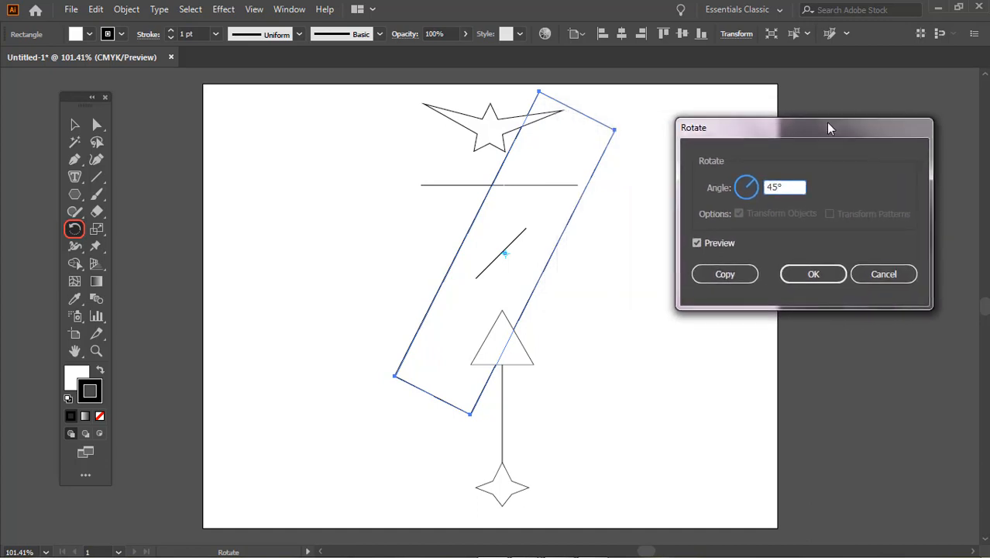
pyautogui.click(694, 243)
pyautogui.click(694, 243)
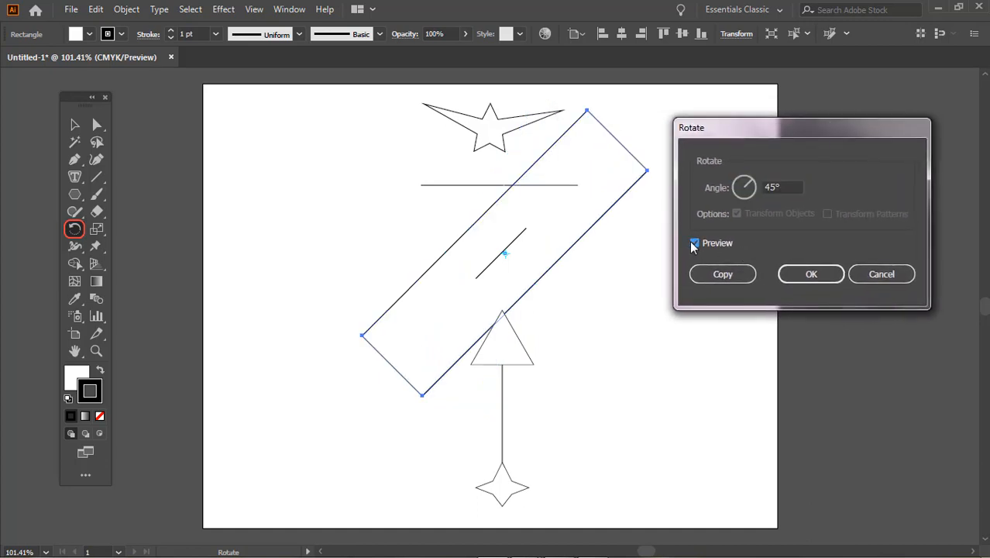
# - Change the rectangle's rotation angle to 20° and refresh the preview
pyautogui.doubleClick(761, 188)
pyautogui.write('20')
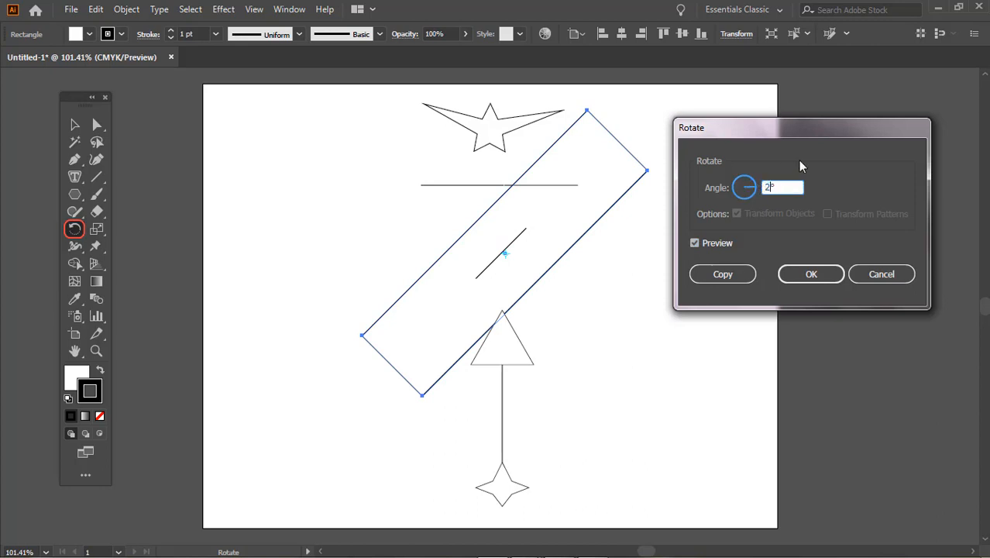
pyautogui.click(694, 243)
pyautogui.click(693, 244)
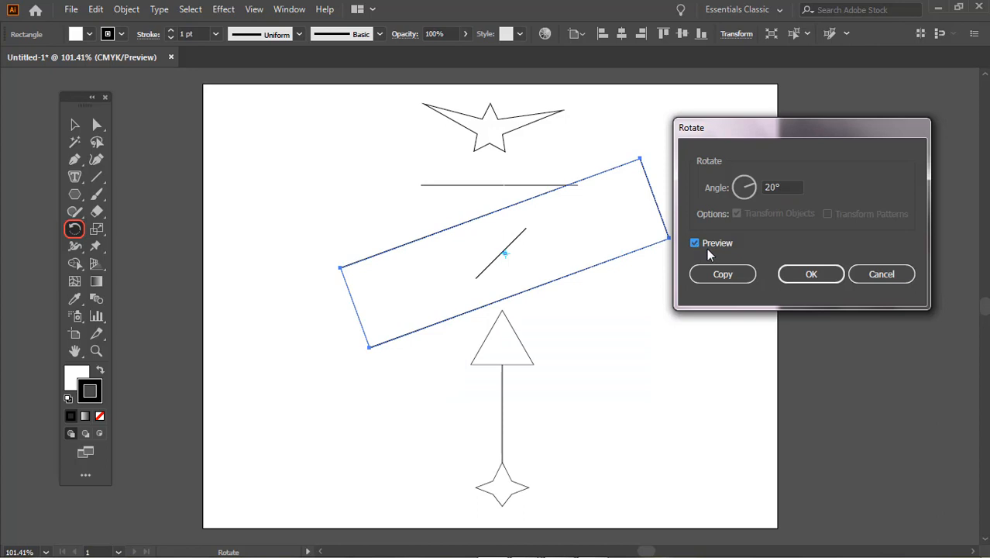
# - Try different rotation angles on the rectangle with the angle dial, and cancel the rotation
pyautogui.moveTo(750, 183); pyautogui.dragTo(746, 184)
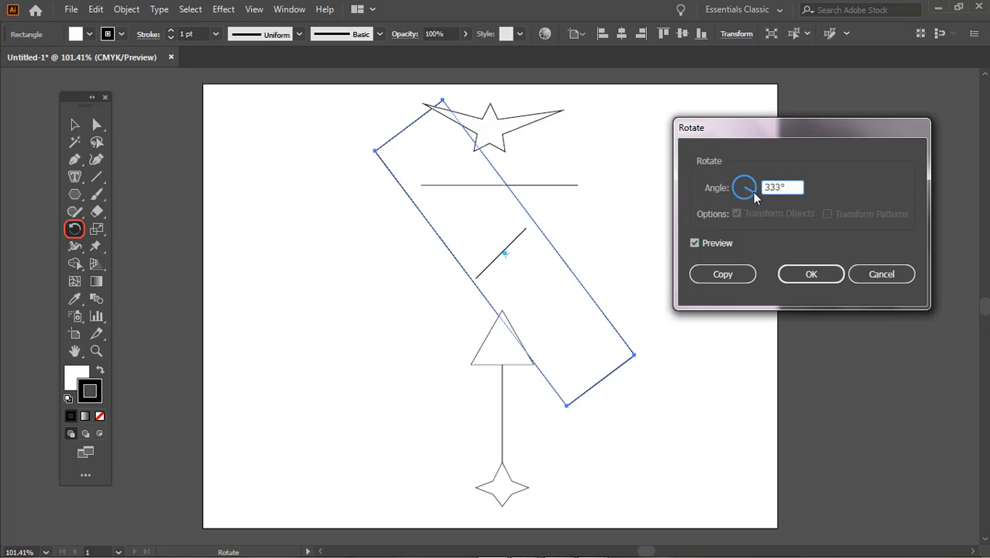
pyautogui.moveTo(752, 192); pyautogui.dragTo(752, 193)
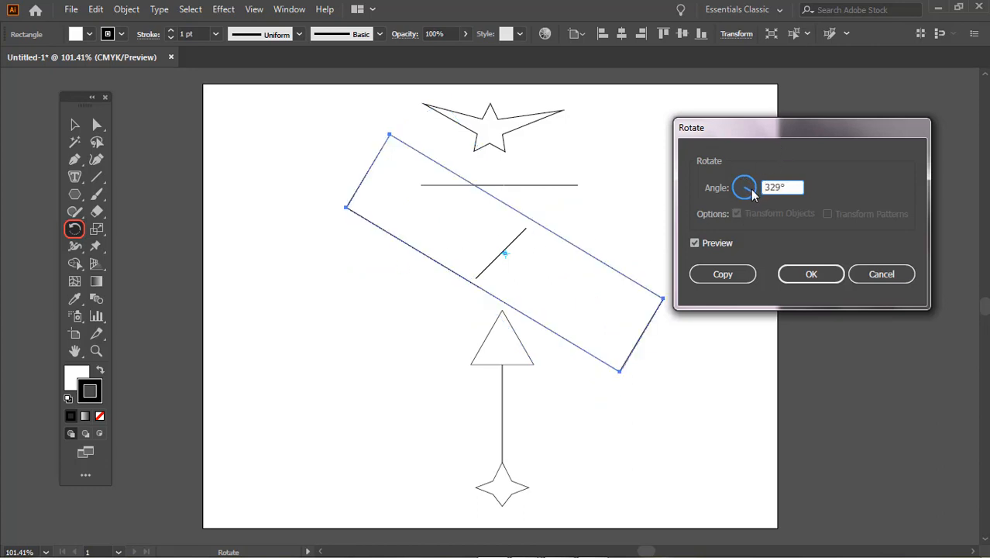
pyautogui.moveTo(752, 188); pyautogui.dragTo(750, 190)
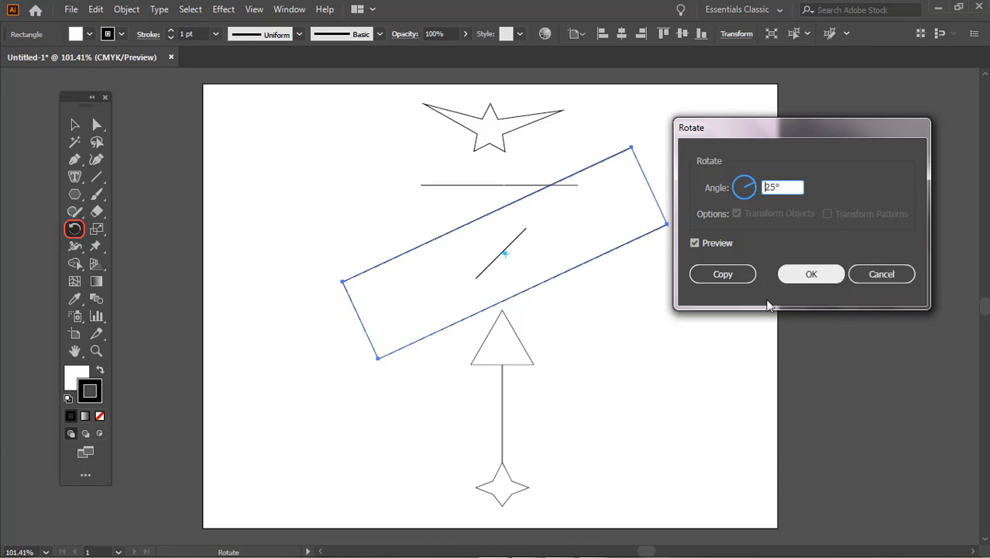
pyautogui.click(879, 273)
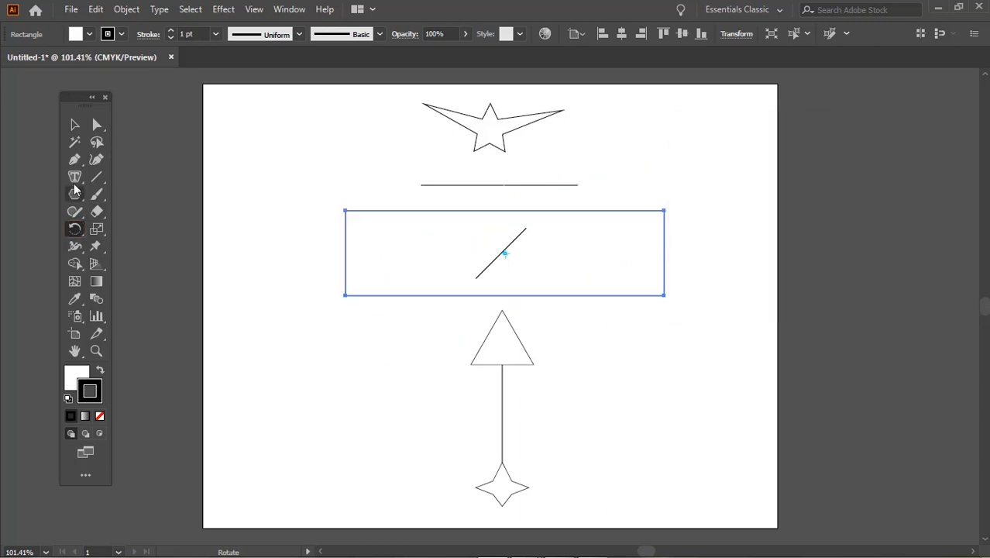
# - Select the horizontal line above the rectangle and preview rotating it by -45° in the Rotate options
pyautogui.click(71, 125)
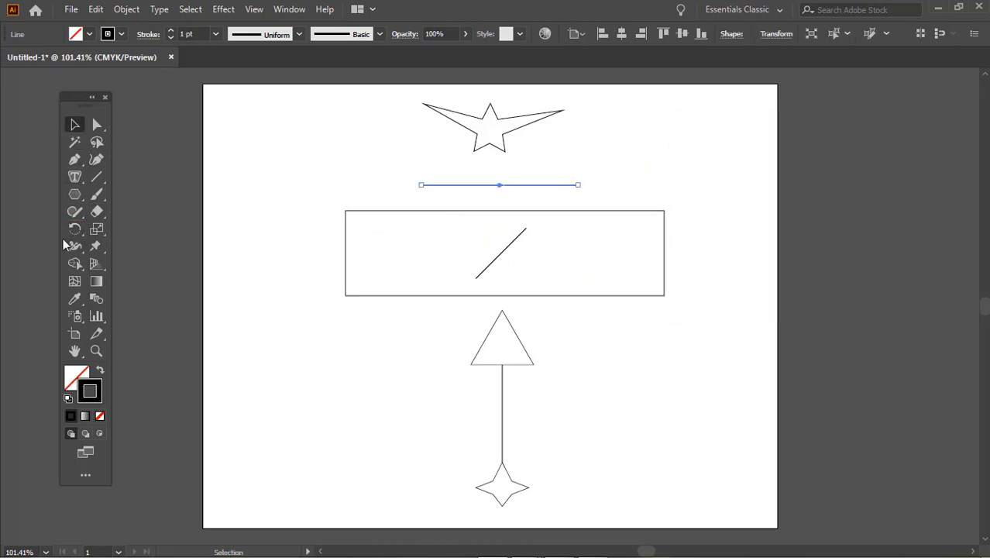
pyautogui.doubleClick(74, 229)
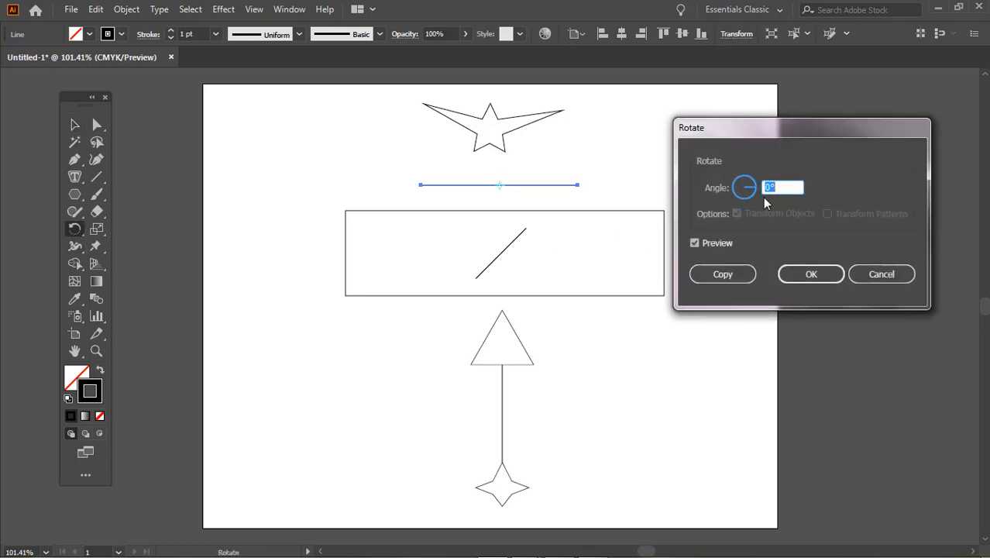
pyautogui.click(775, 187)
pyautogui.write('-45')
pyautogui.click(694, 243)
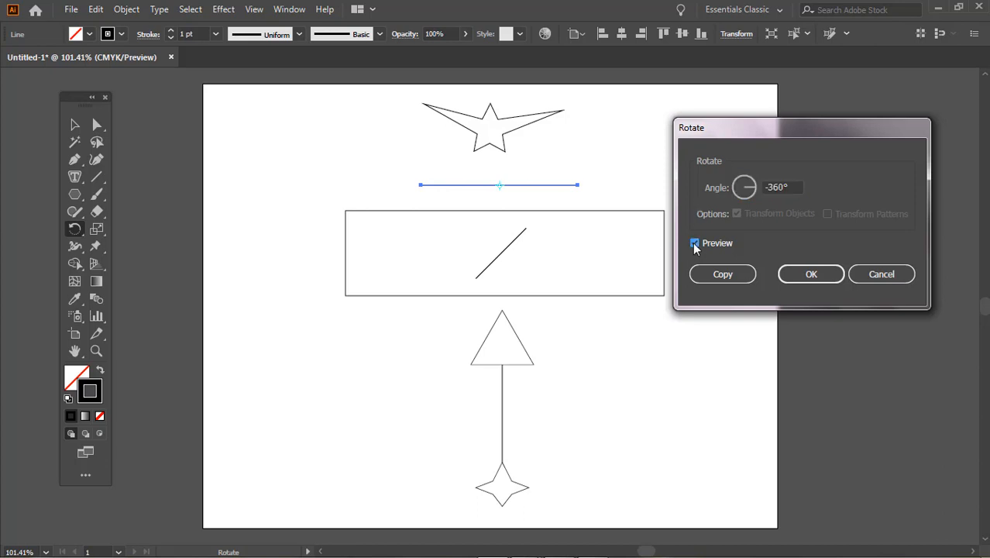
pyautogui.click(694, 243)
pyautogui.moveTo(784, 189); pyautogui.dragTo(763, 187)
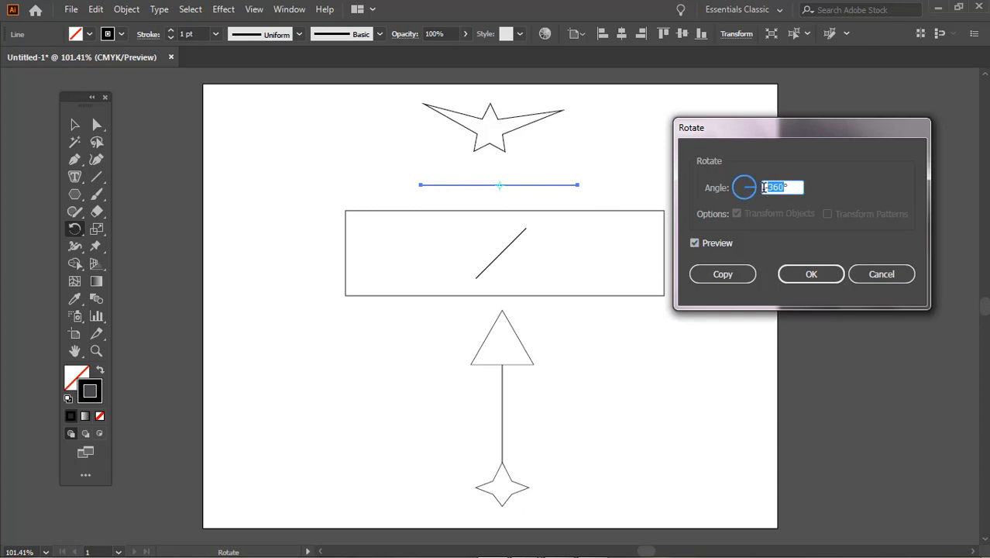
pyautogui.write('-45')
pyautogui.click(694, 243)
pyautogui.click(695, 243)
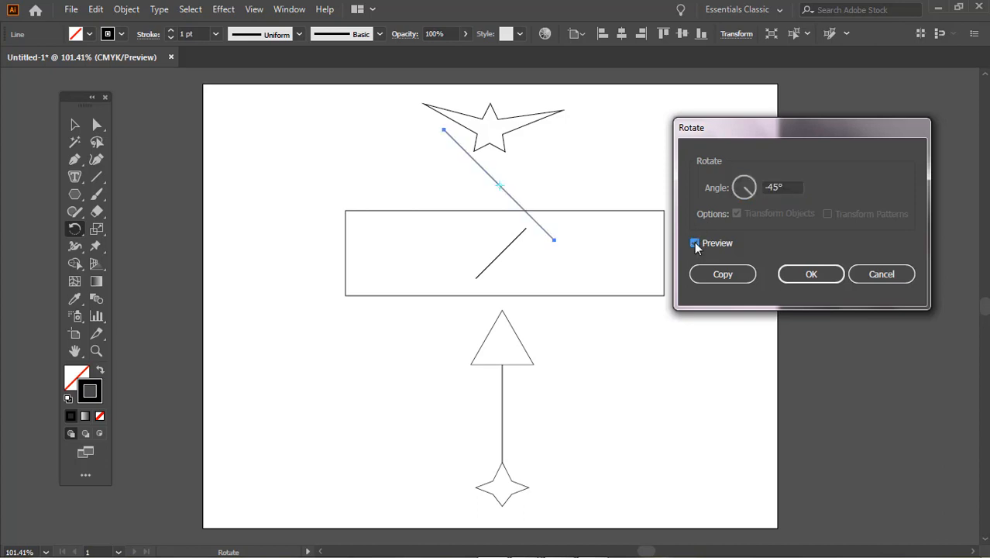
# - Change the rotation angle of the line above the rectangle to -15°, check the preview and apply the rotation
pyautogui.click(775, 187)
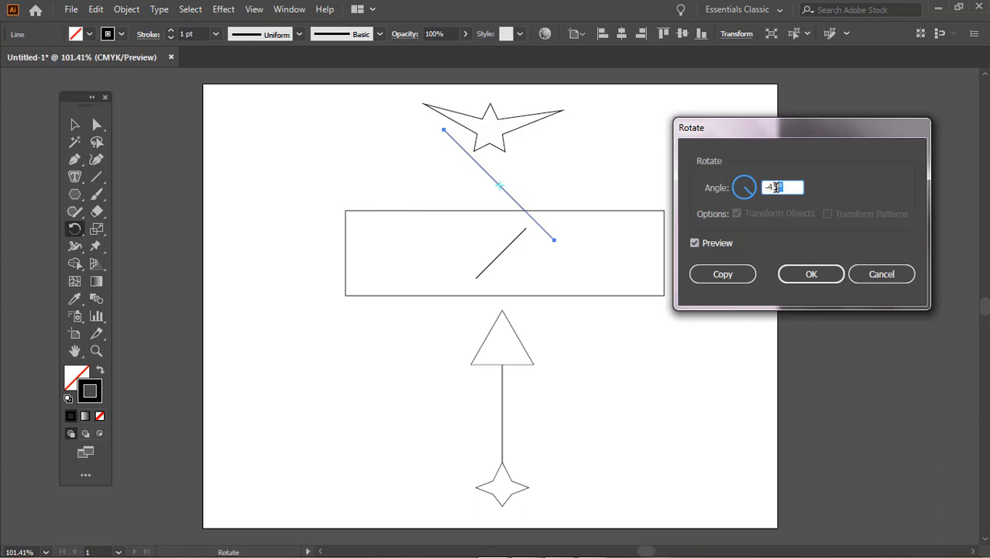
pyautogui.moveTo(775, 187); pyautogui.dragTo(769, 191)
pyautogui.write('1')
pyautogui.click(695, 244)
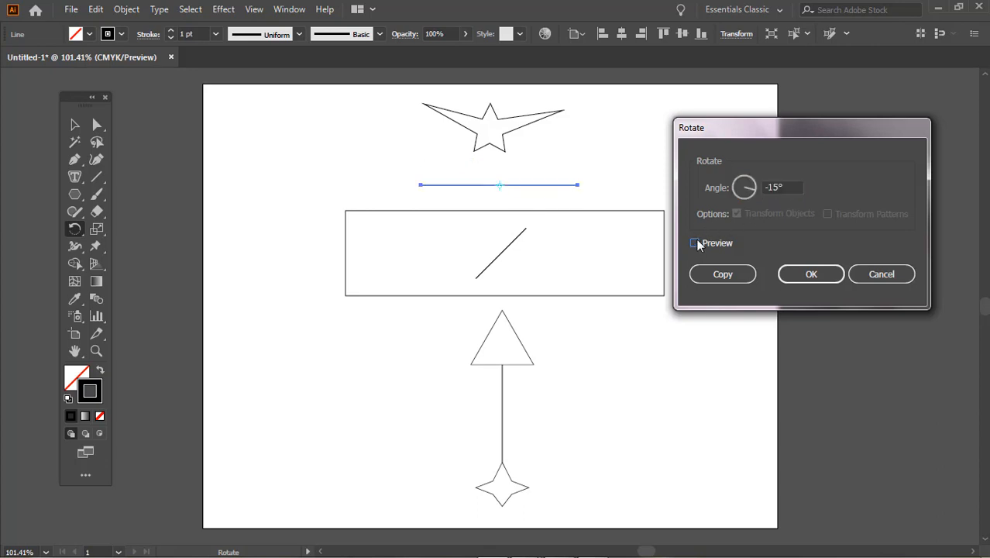
pyautogui.click(696, 243)
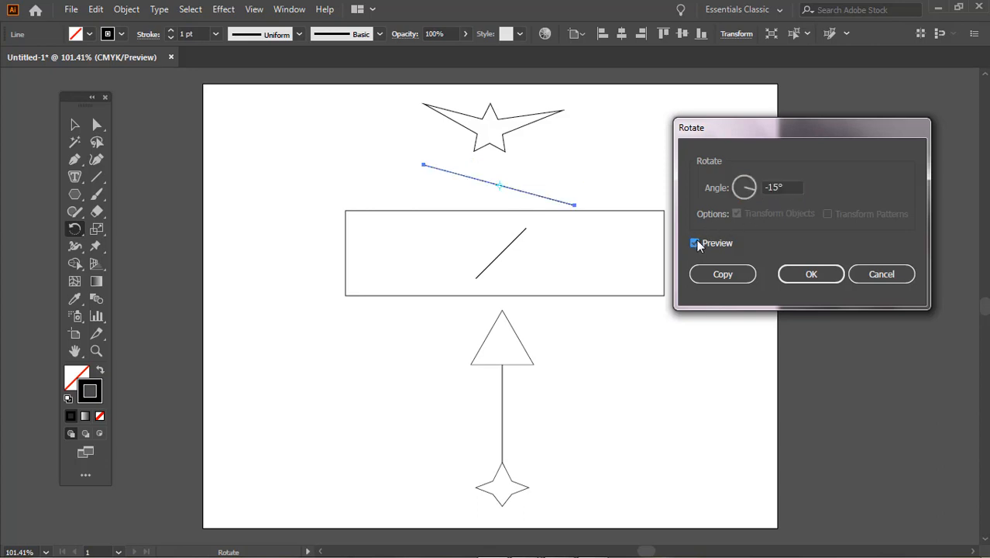
pyautogui.click(822, 277)
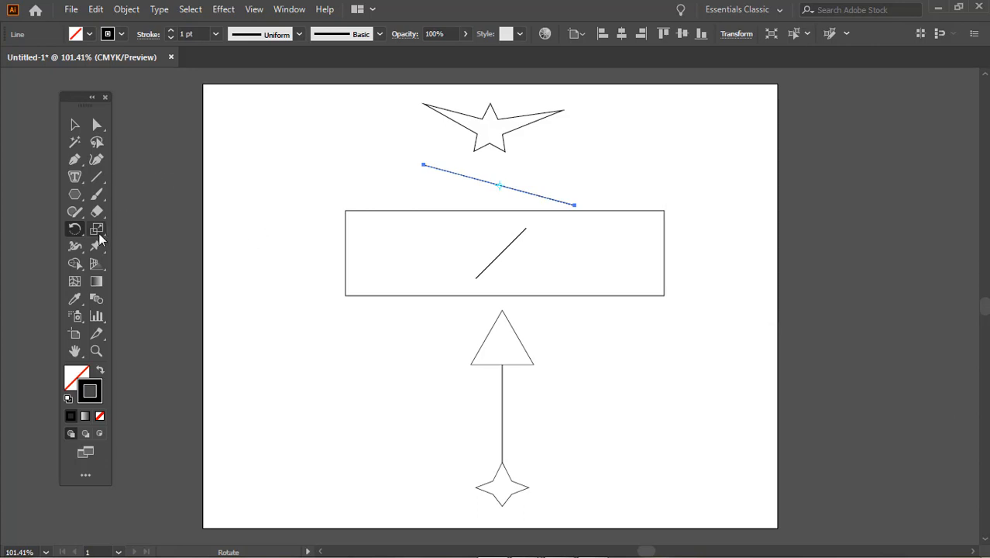
pyautogui.click(75, 126)
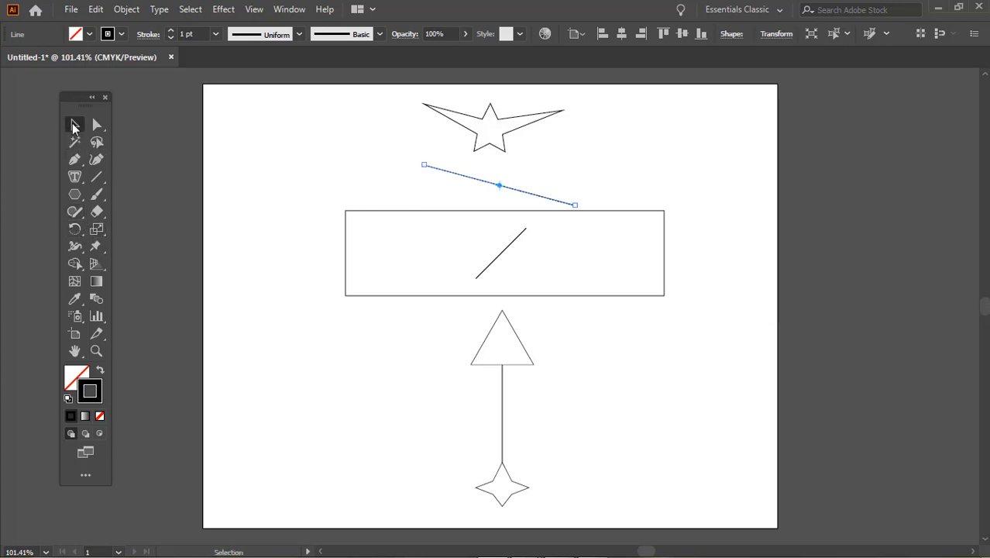
# - Select the large rectangle, try shrinking its height by hand from its upper edge, and undo the resize
pyautogui.click(641, 212)
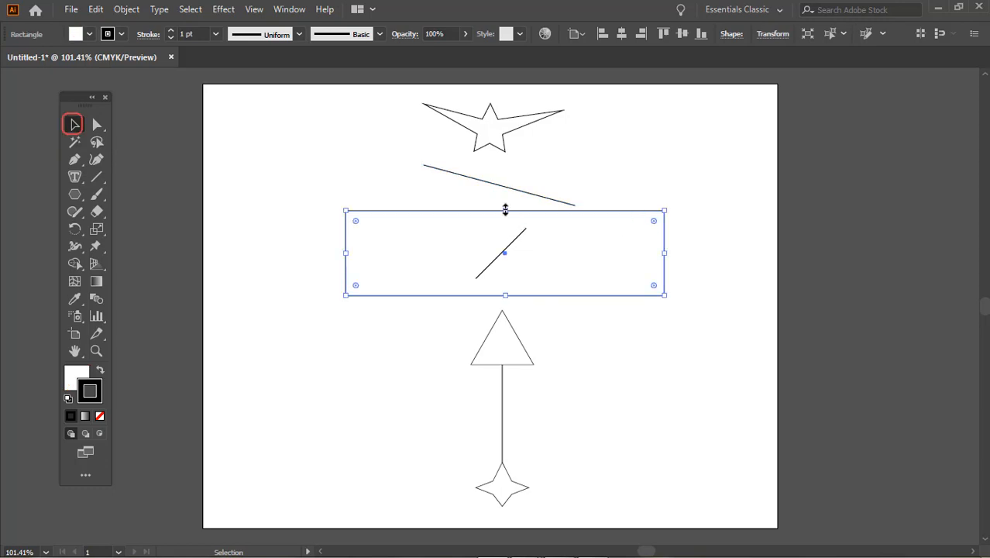
pyautogui.moveTo(505, 210); pyautogui.dragTo(506, 251)
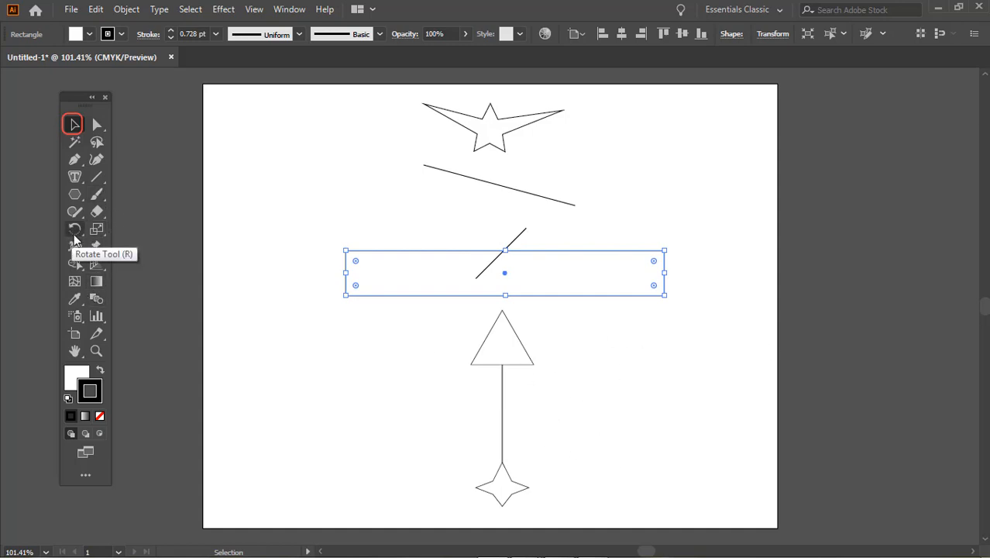
pyautogui.hotkey('ctrl', 'z')
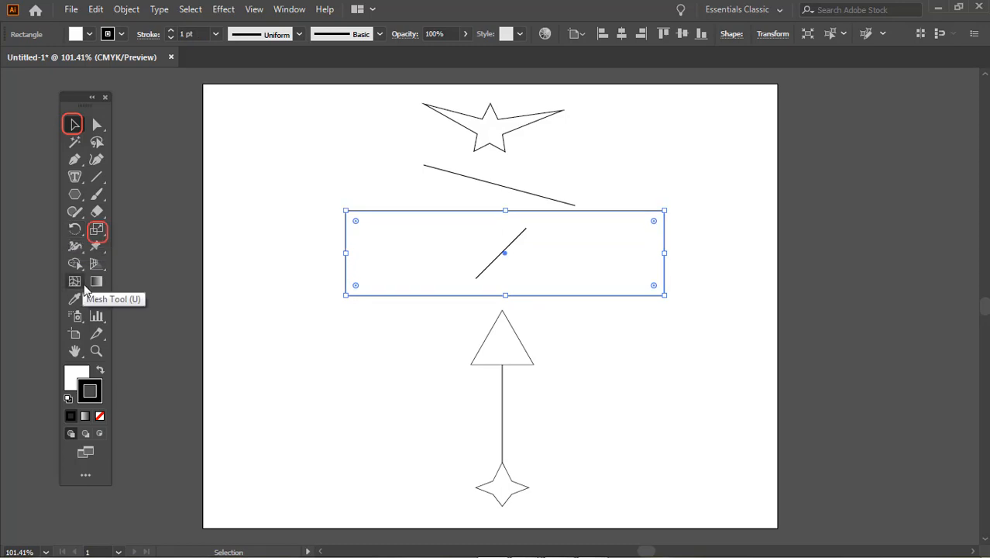
# - Set a uniform scale of 50% for the large rectangle in the Scale options and refresh the preview
pyautogui.doubleClick(96, 229)
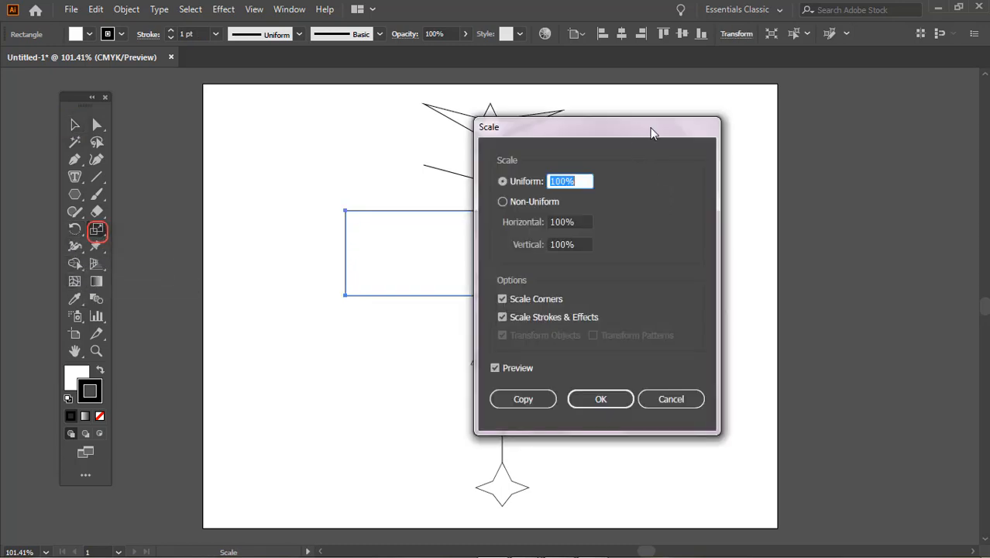
pyautogui.moveTo(636, 153); pyautogui.dragTo(850, 140)
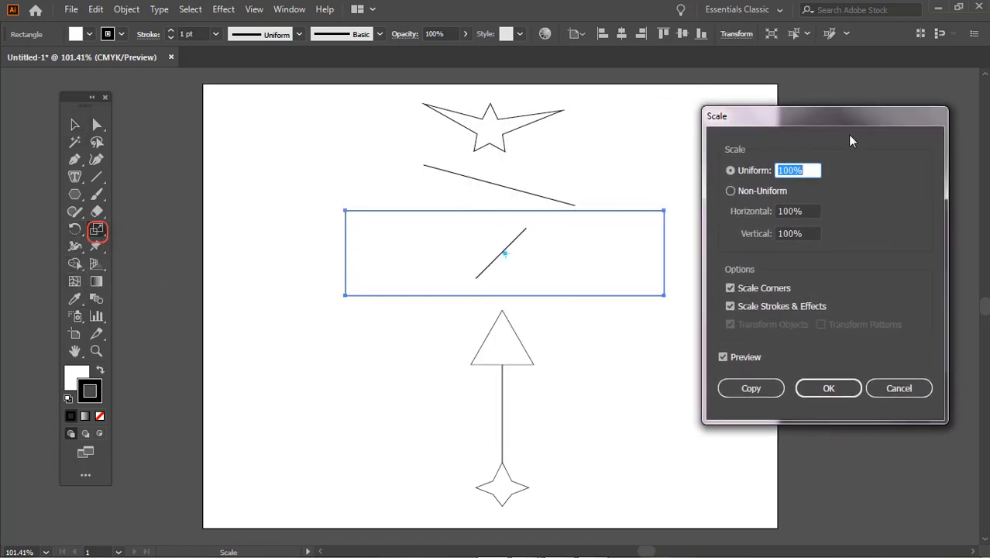
pyautogui.click(790, 170)
pyautogui.doubleClick(790, 170)
pyautogui.write('50')
pyautogui.click(723, 357)
pyautogui.click(723, 357)
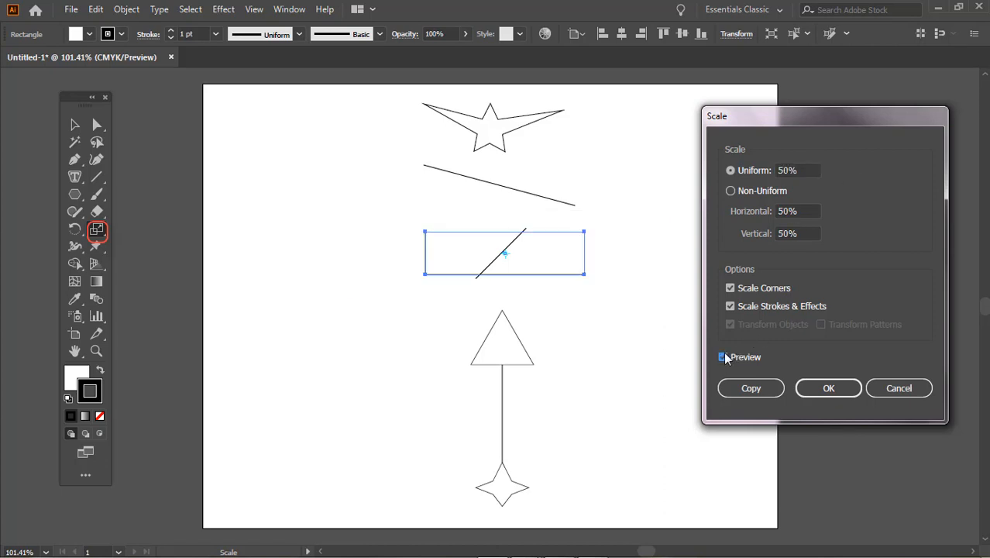
# - Switch the rectangle's scaling to Non-Uniform with 100% horizontal, create it as a scaled copy, and deselect it
pyautogui.click(730, 191)
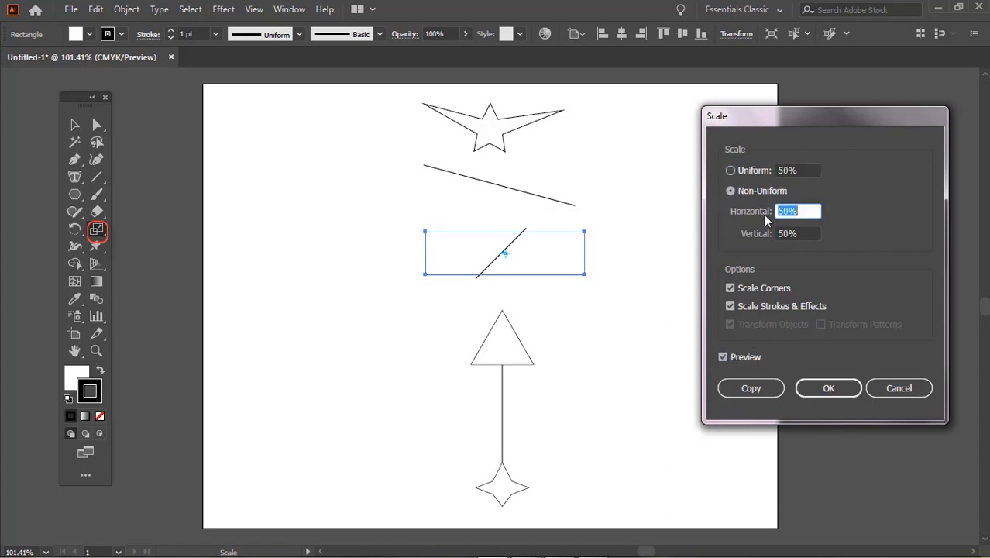
pyautogui.click(789, 210)
pyautogui.moveTo(790, 212); pyautogui.dragTo(766, 212)
pyautogui.write('100')
pyautogui.click(722, 357)
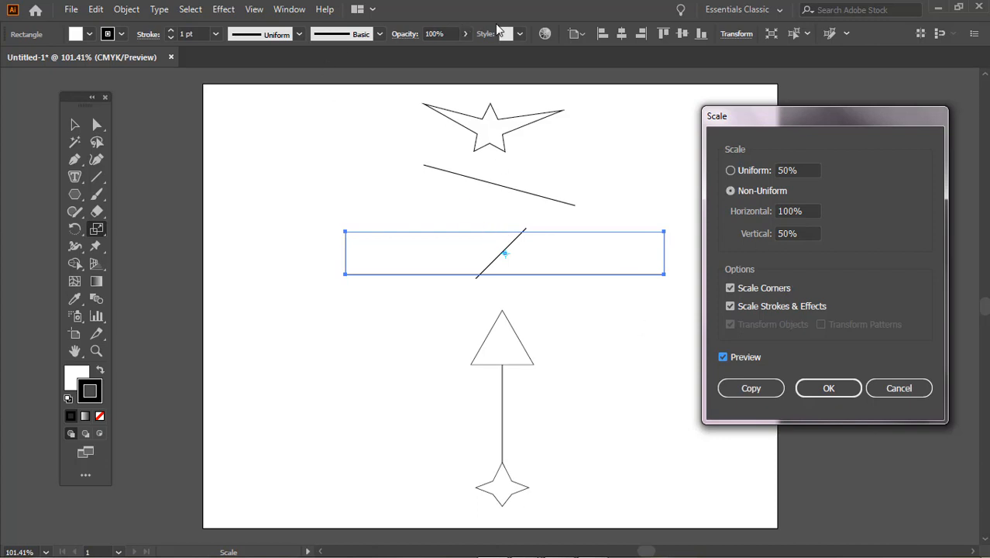
pyautogui.click(748, 391)
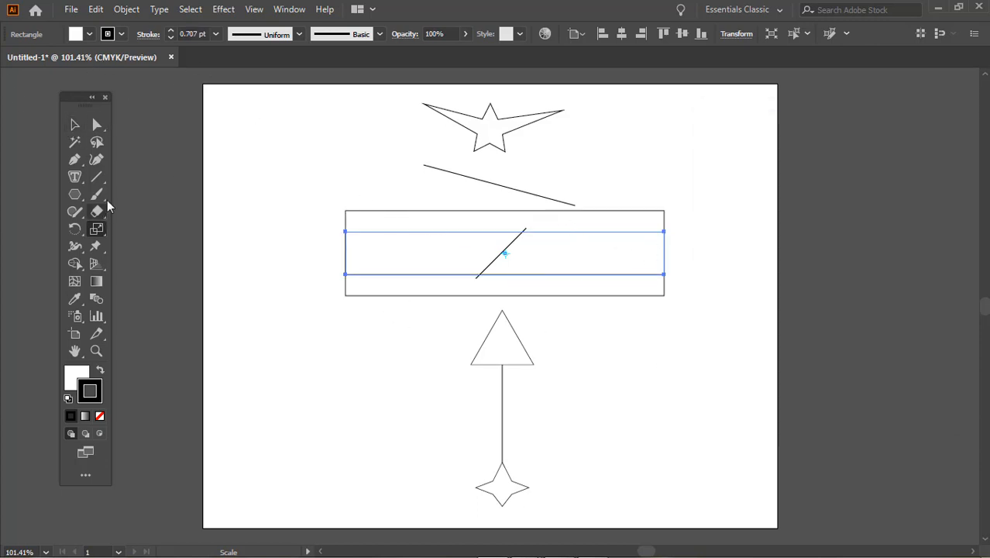
pyautogui.click(75, 125)
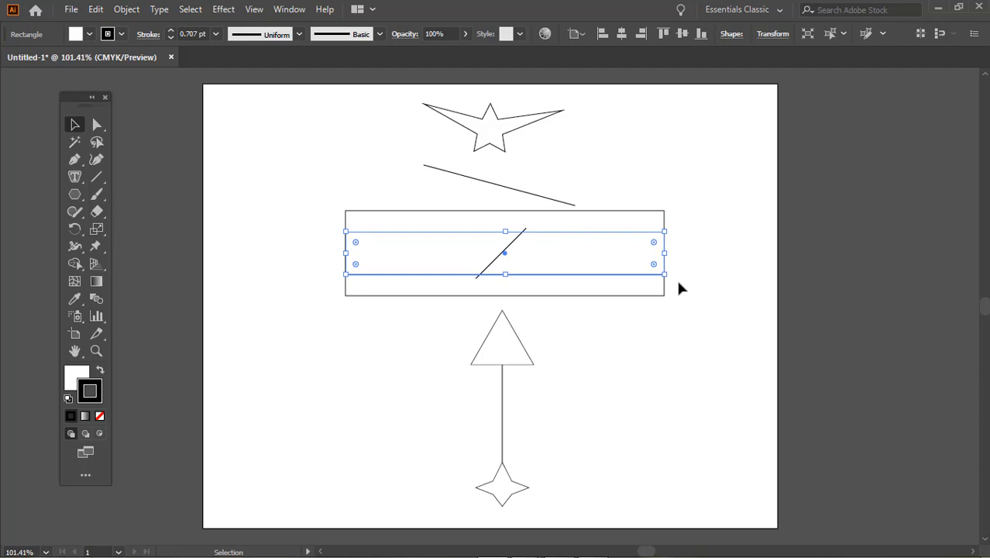
pyautogui.click(714, 251)
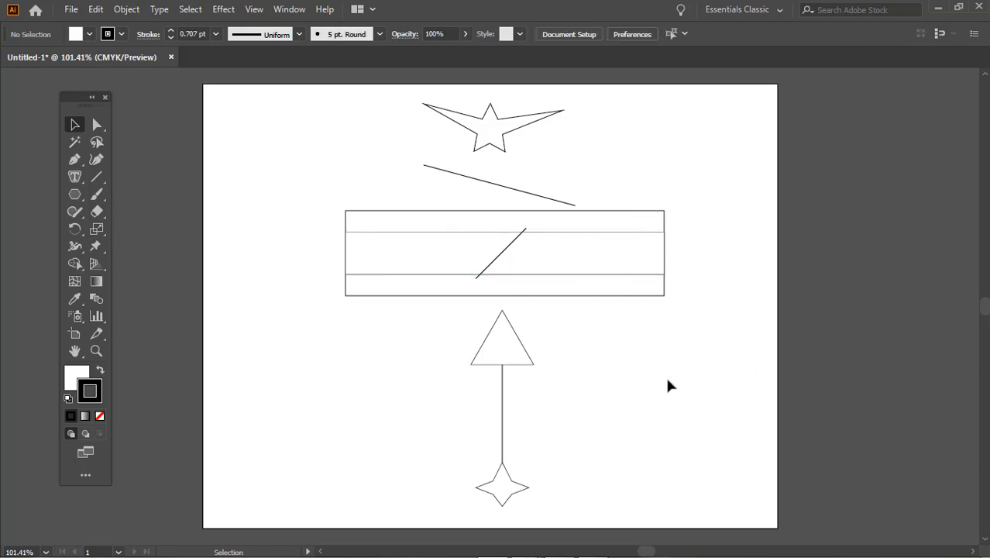
# - Reflect the tilted line above the rectangle across the vertical axis as a copy, and deselect it
pyautogui.keyDown('alt'); pyautogui.click(75, 228); pyautogui.keyUp('alt')
pyautogui.click(73, 126)
pyautogui.click(548, 203)
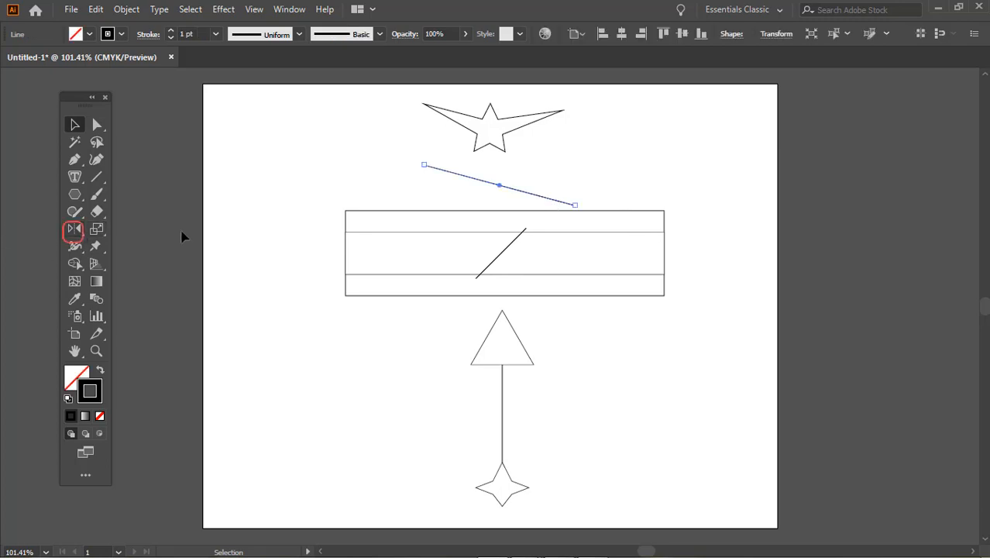
pyautogui.doubleClick(74, 230)
pyautogui.moveTo(678, 175); pyautogui.dragTo(876, 148)
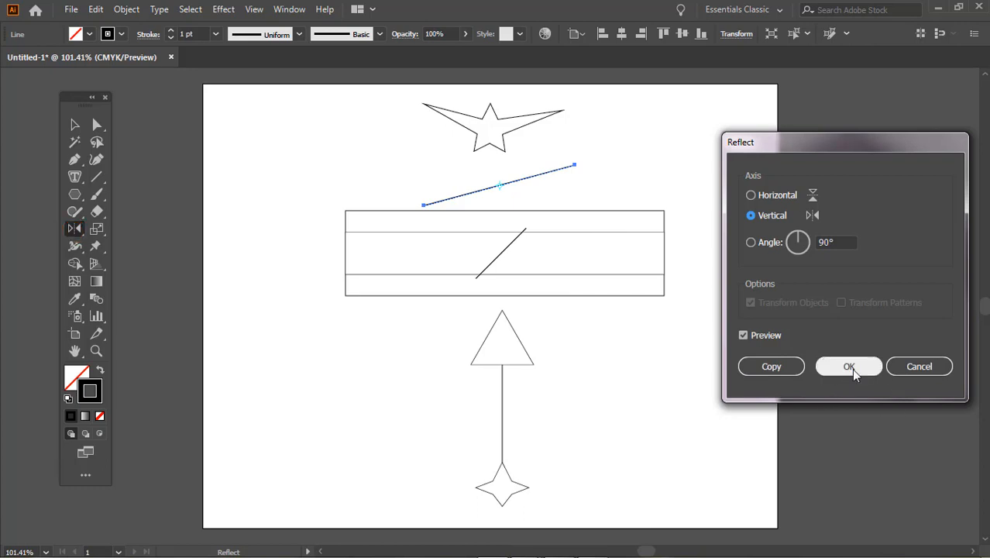
pyautogui.click(765, 369)
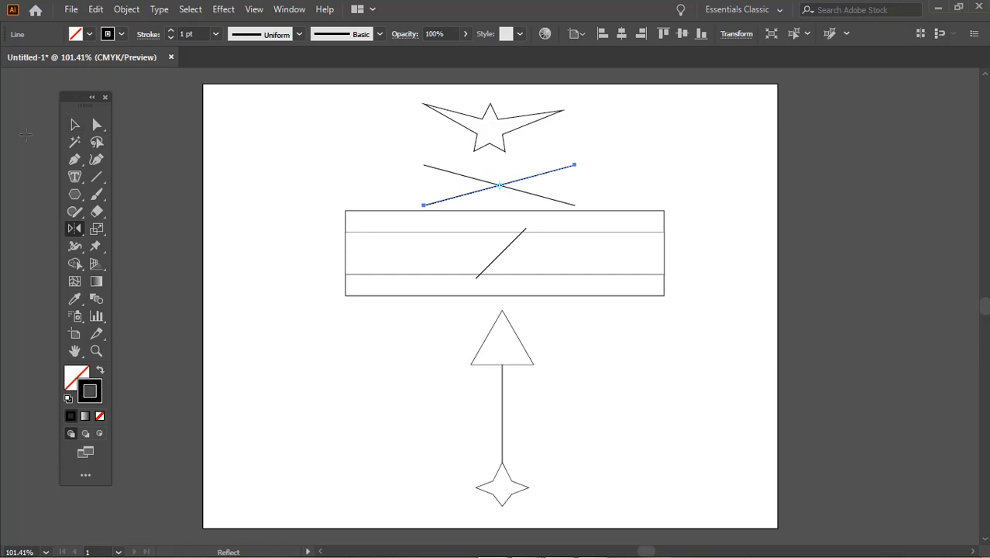
pyautogui.click(74, 126)
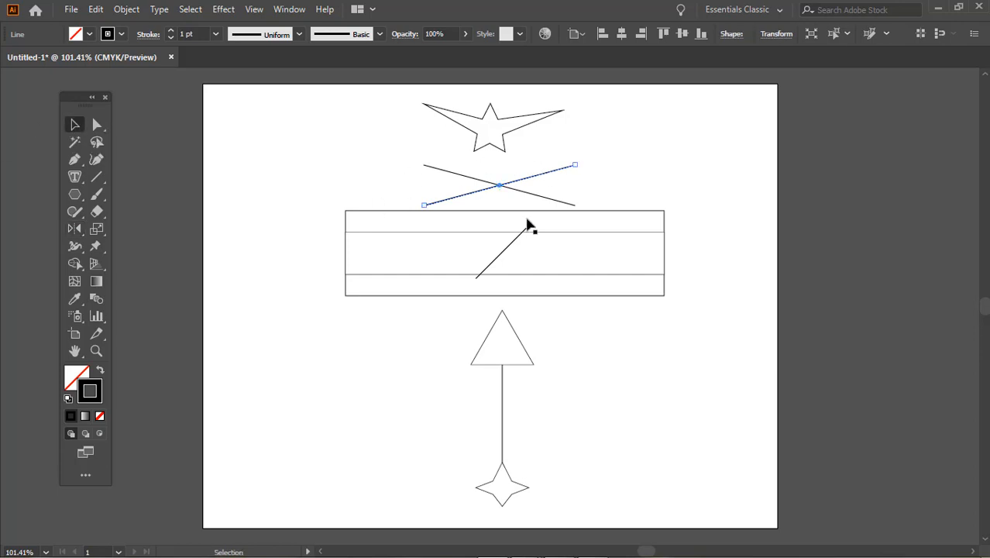
pyautogui.click(747, 190)
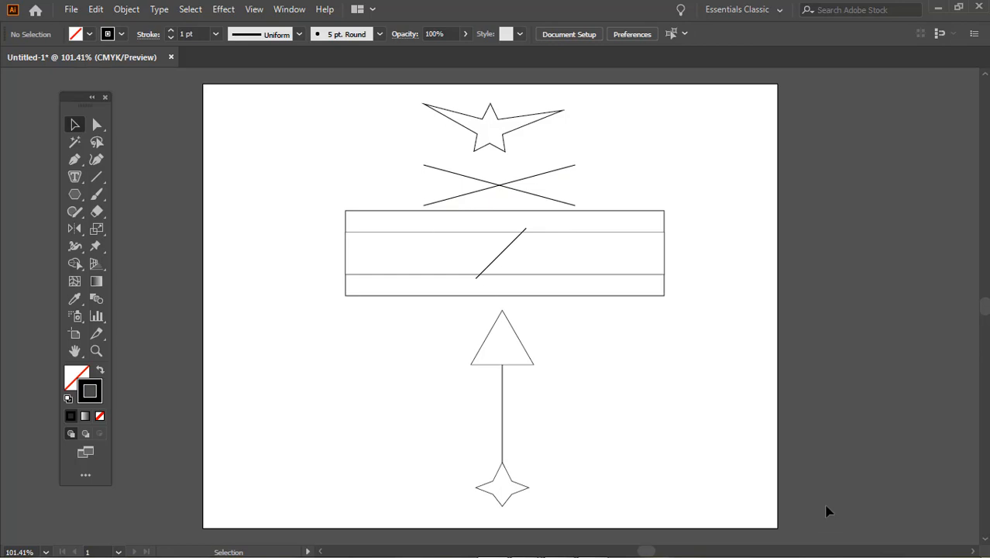